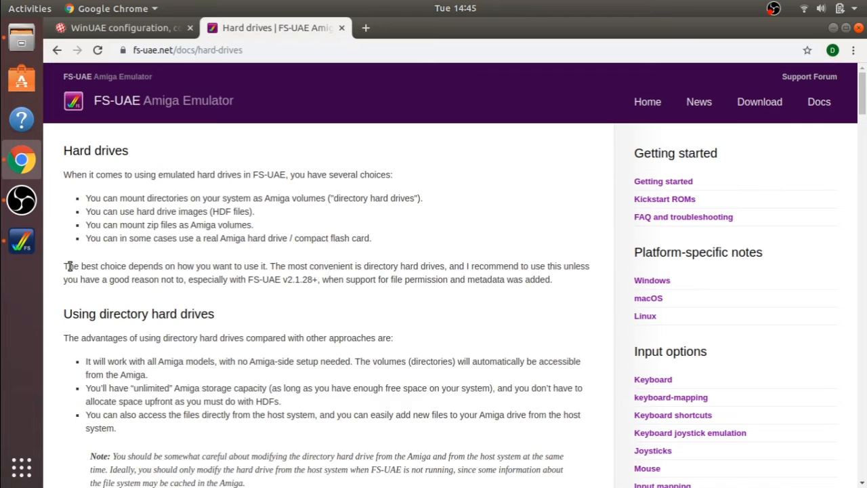
- Read through the FS-UAE hard drives documentation, from the choice of drive types to the section on real hard drives
mouse_move(77, 267)
mouse_down()
mouse_move(588, 267)
mouse_move(409, 290)
mouse_move(187, 276)
mouse_up()
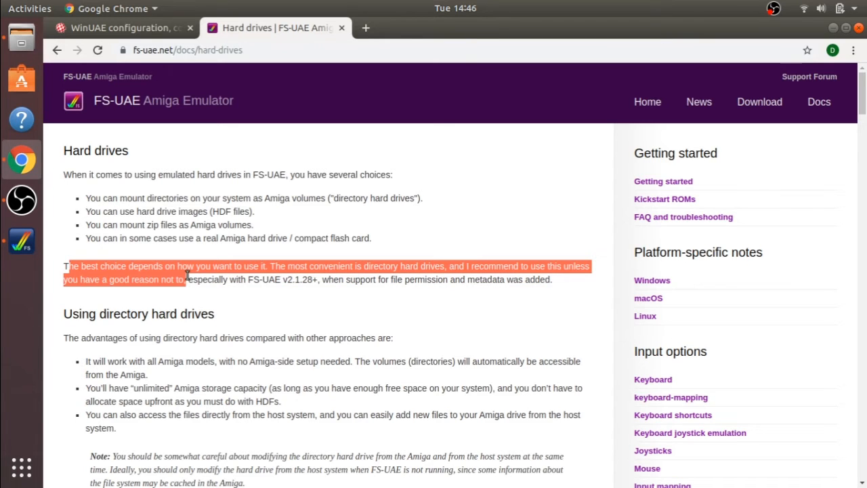
click(284, 295)
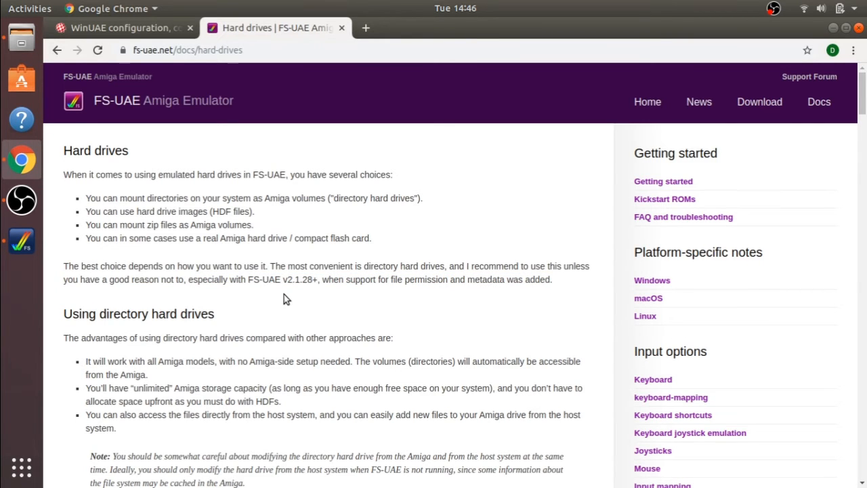
scroll(284, 294, down, 5)
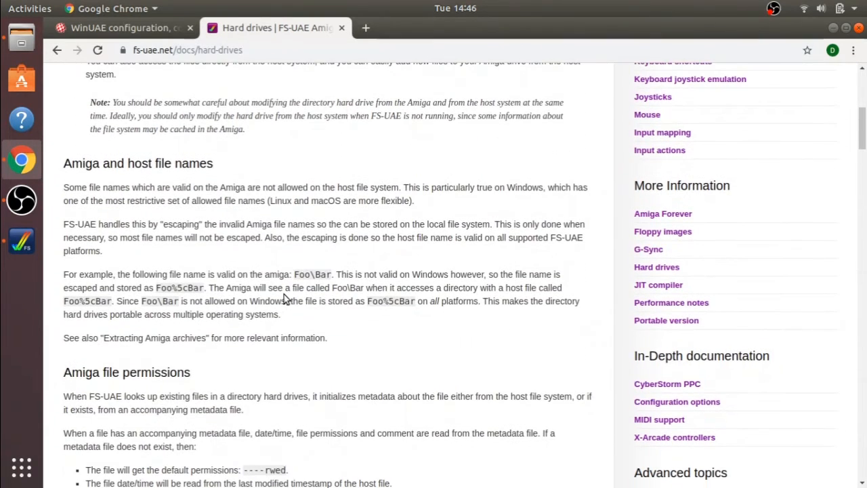
scroll(284, 294, down, 7)
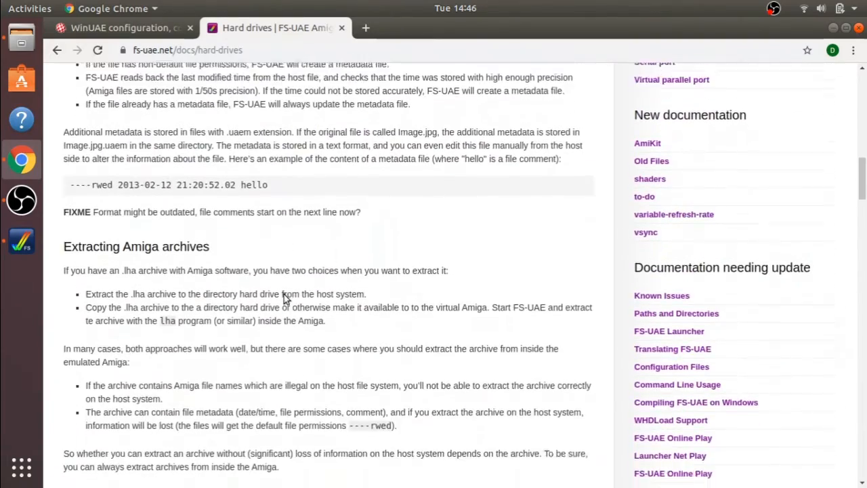
scroll(284, 298, down, 5)
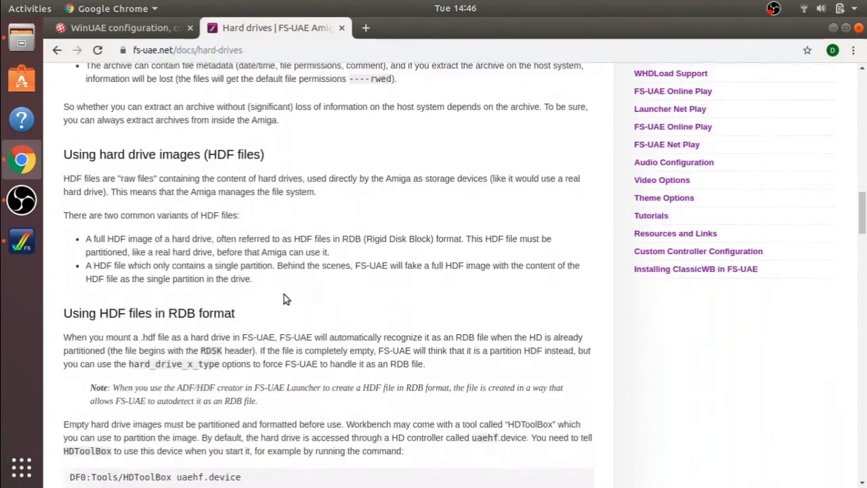
scroll(284, 299, down, 4)
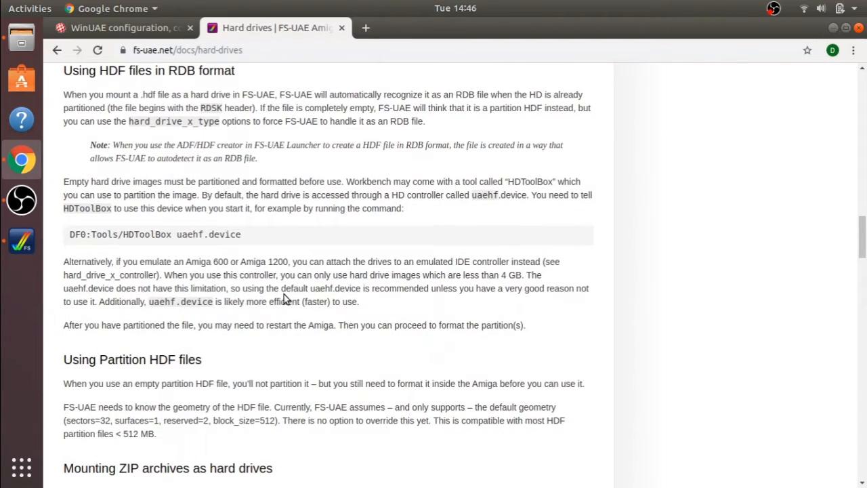
scroll(284, 298, down, 5)
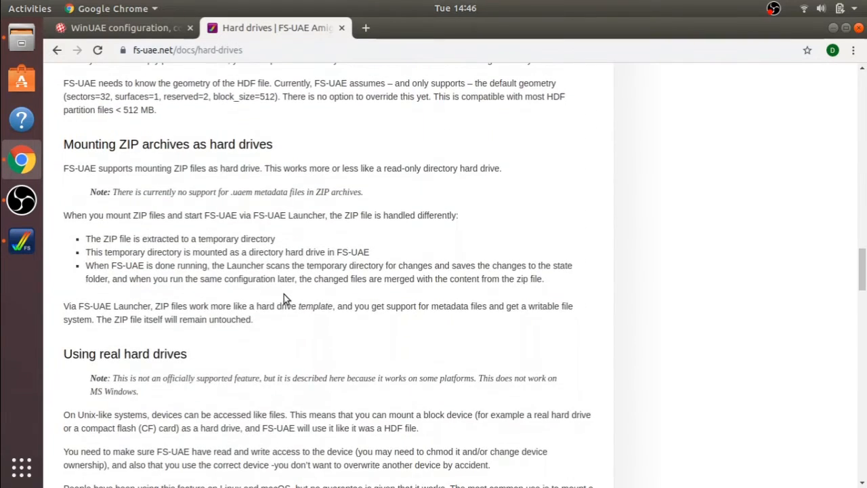
scroll(284, 299, down, 4)
scroll(284, 300, up, 1)
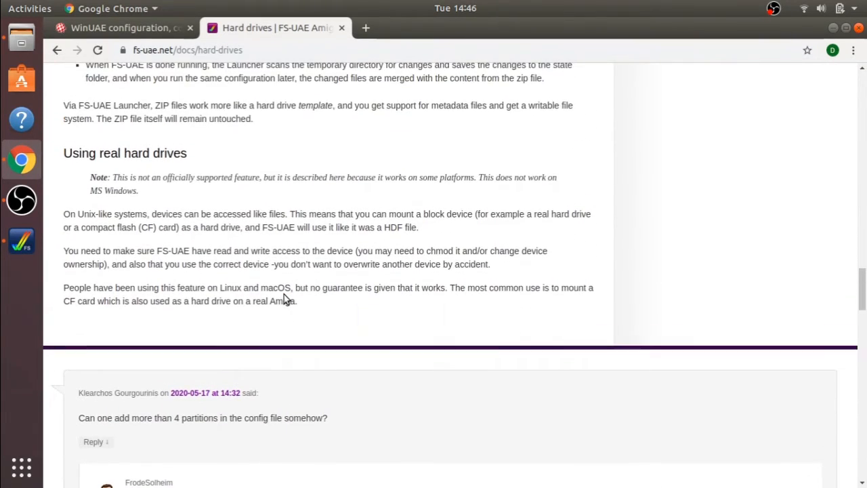
scroll(284, 294, up, 1)
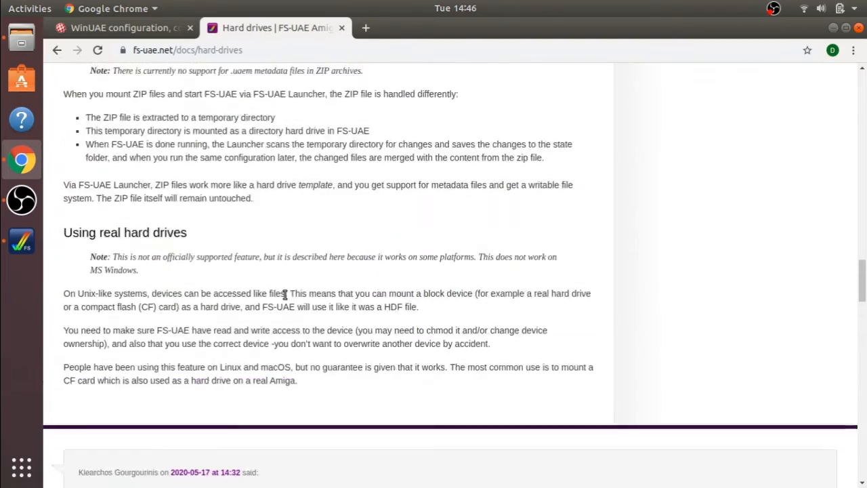
scroll(284, 294, up, 20)
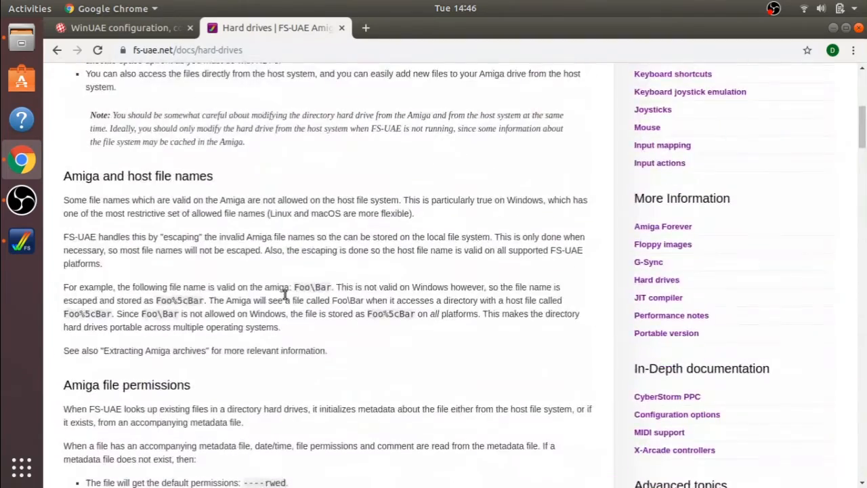
scroll(284, 295, up, 5)
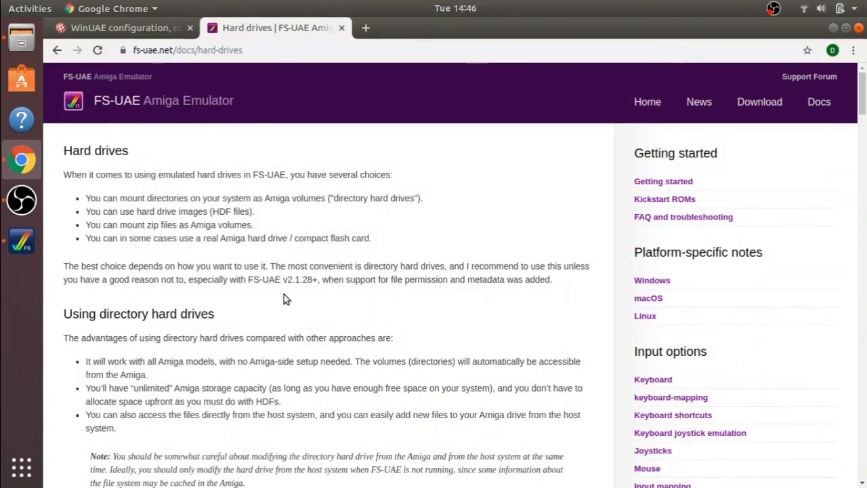
- Search the documentation page for "amigaos" and read the replies about directory hard drives with AmigaOS 4.1
key(ctrl+f)
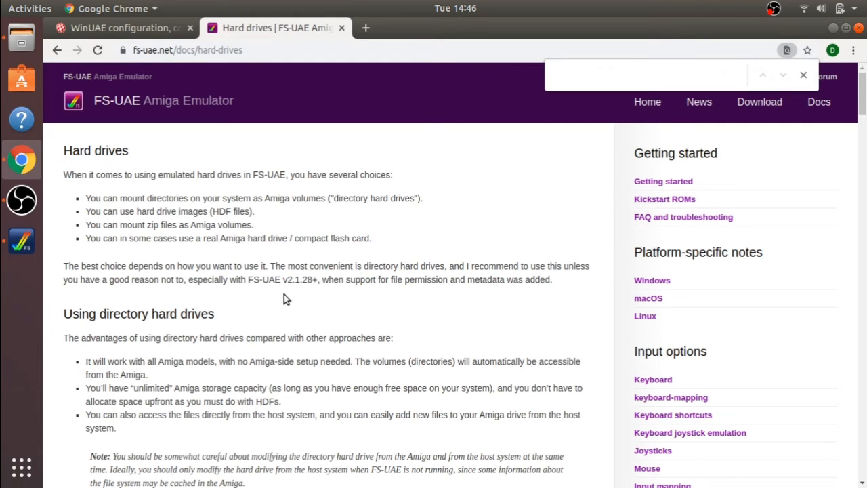
text(amigaos)
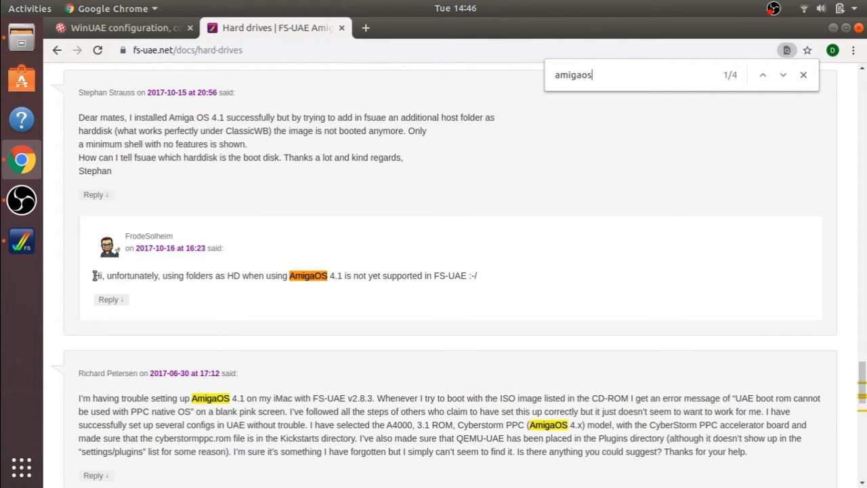
drag(94, 276, 477, 281)
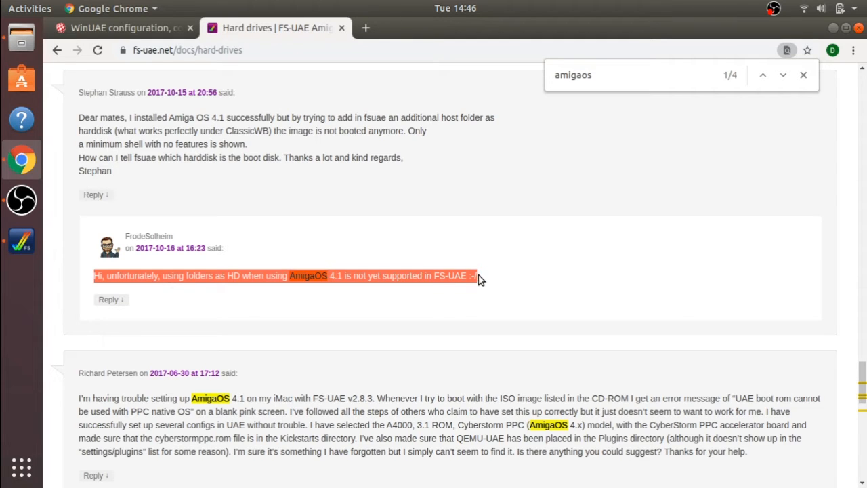
scroll(479, 149, up, 10)
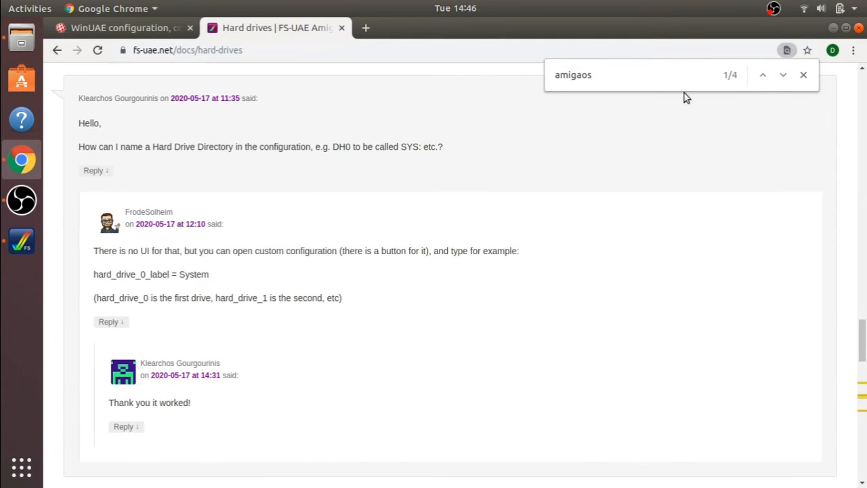
click(762, 76)
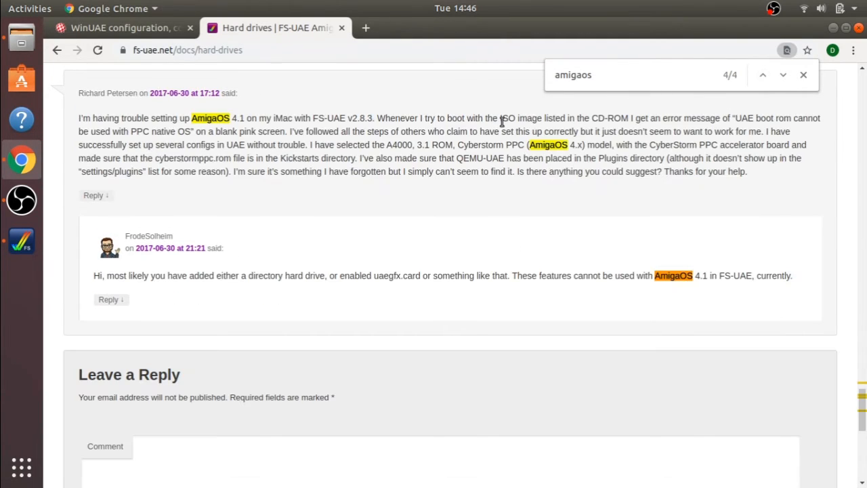
scroll(391, 129, up, 5)
scroll(391, 126, up, 20)
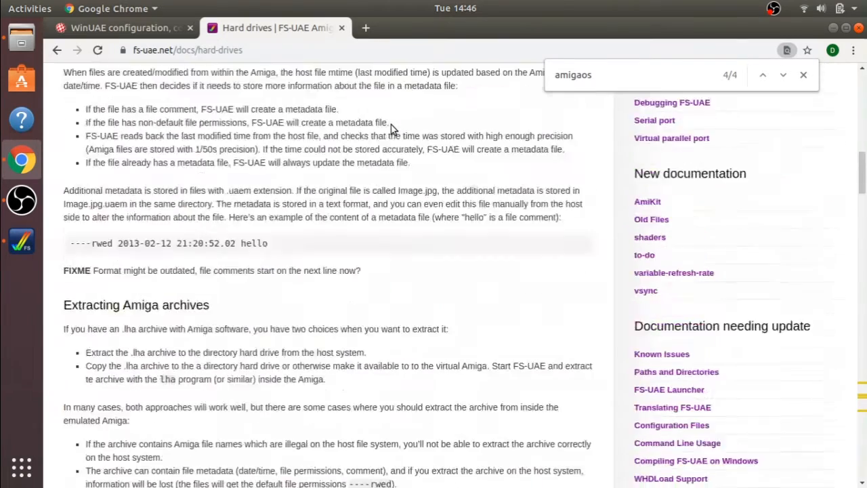
click(803, 74)
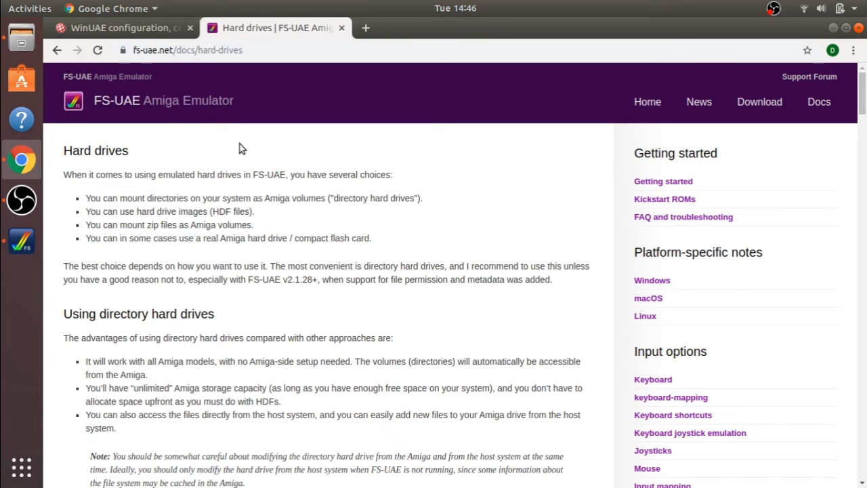
- Switch to the file manager and open the Documents/FS-UAE/Hard Drives folder
click(31, 43)
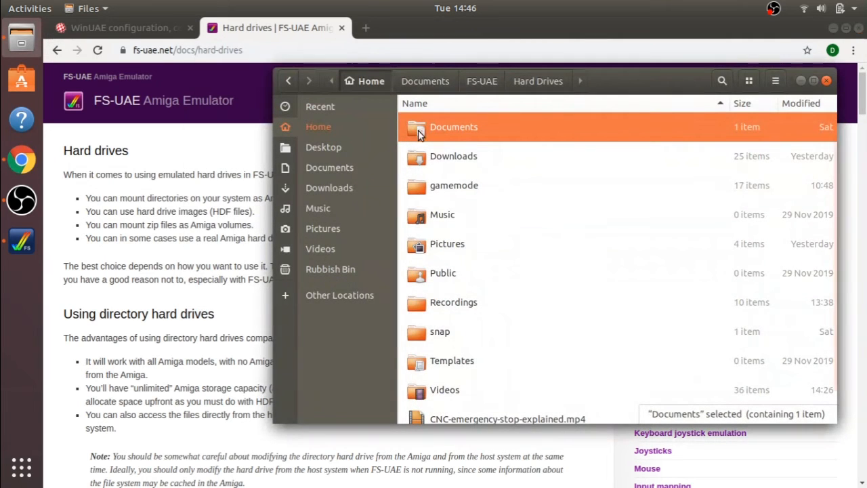
double_click(472, 136)
double_click(443, 127)
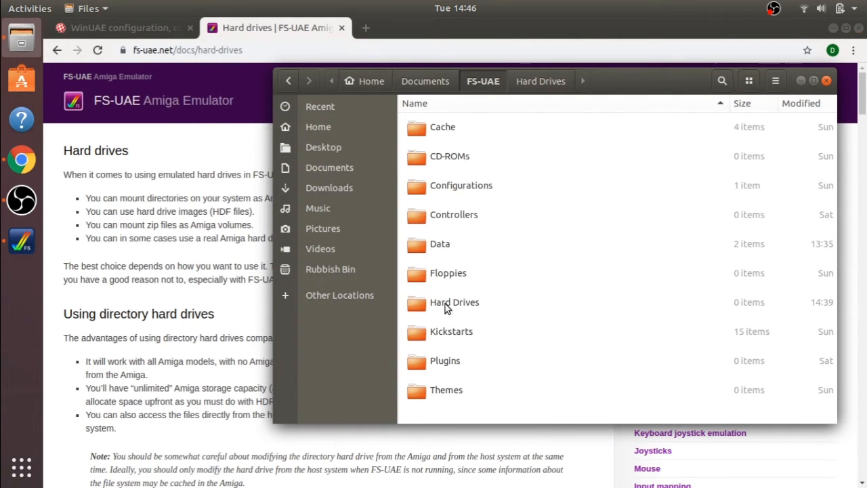
double_click(446, 304)
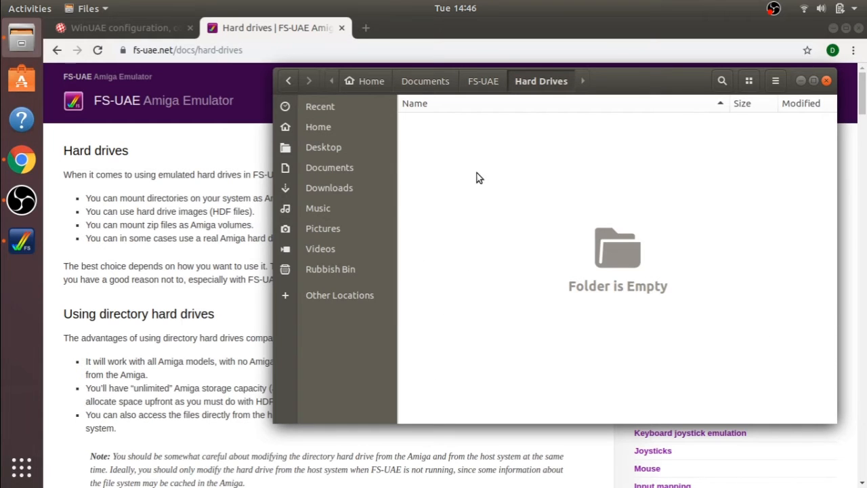
- Create a folder named "Workbench 3.1" in the Hard Drives folder
right_click(477, 173)
click(506, 184)
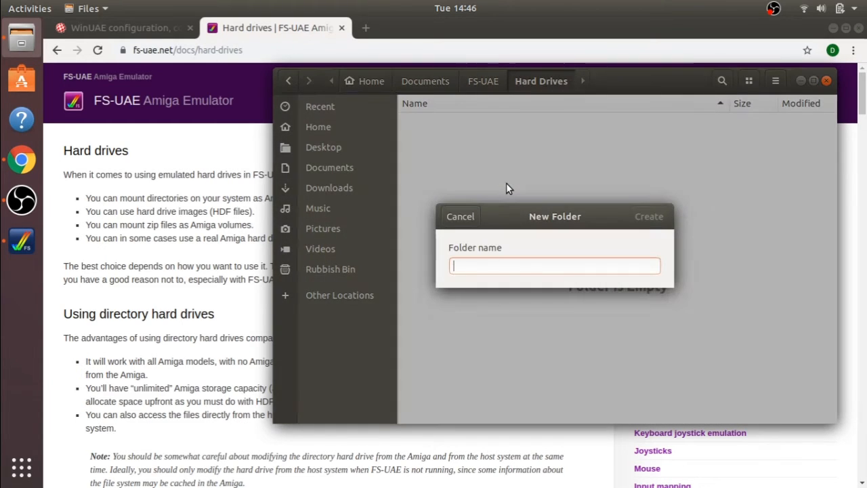
text(Work)
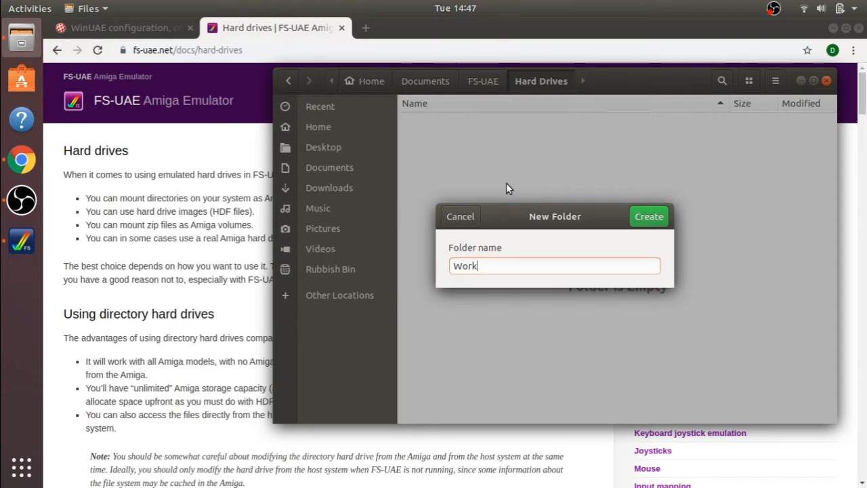
text(bench 3)
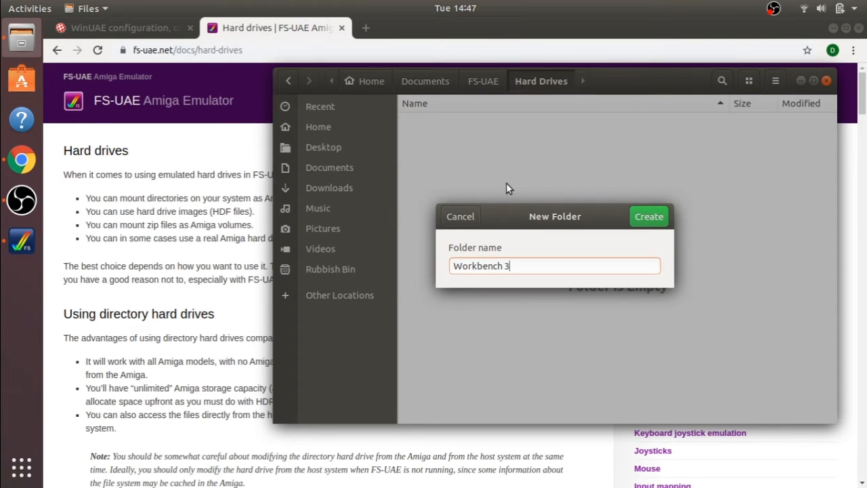
text(.1)
key(Return)
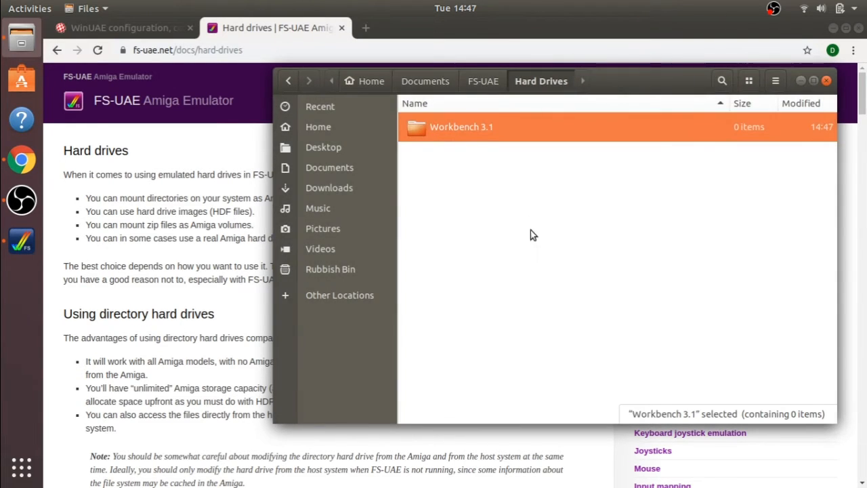
- Create a folder named "Programs" beside the Workbench 3.1 folder
click(491, 218)
right_click(491, 218)
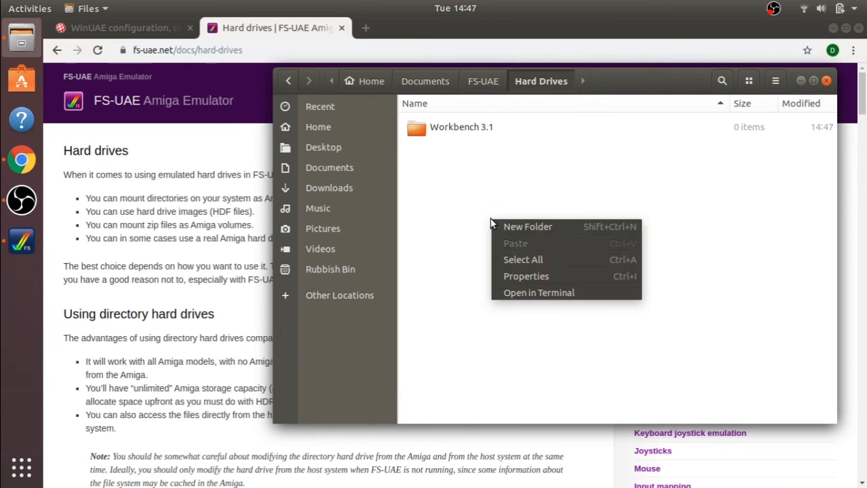
click(513, 226)
text(P)
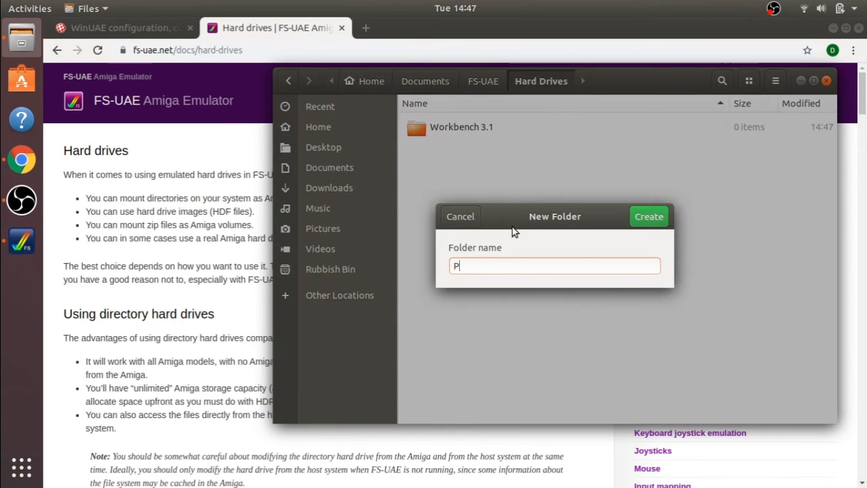
text(rograms)
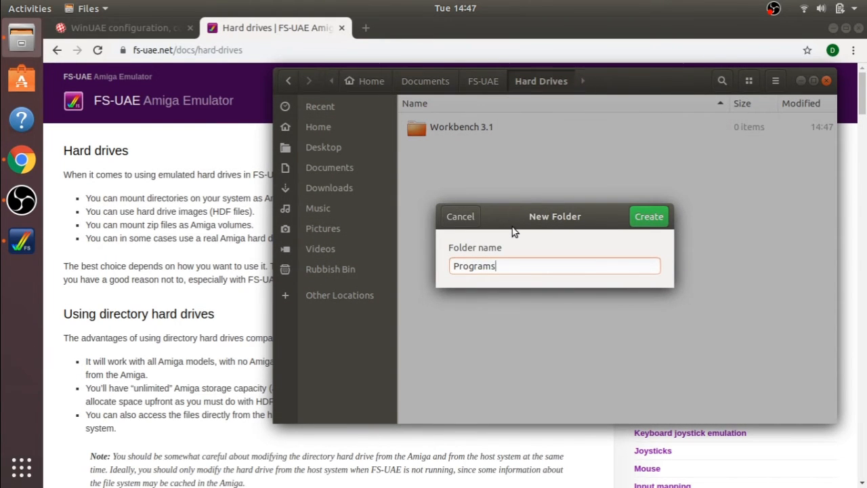
key(Return)
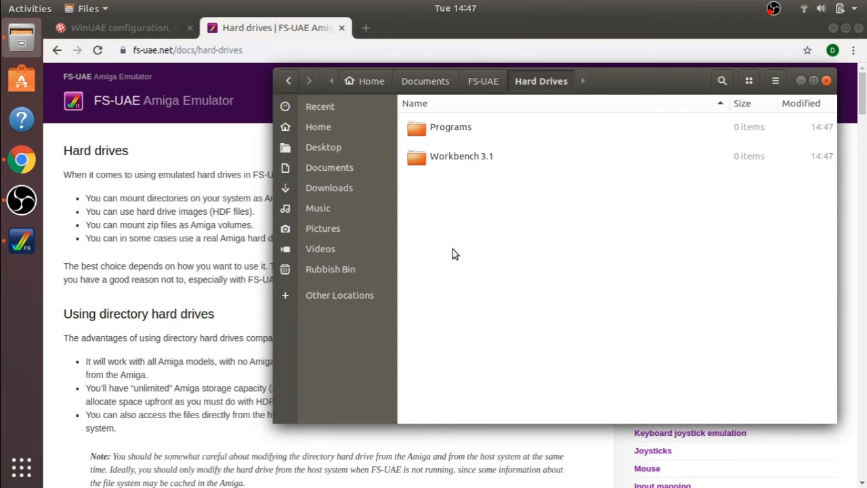
- Create a folder named "Games" in the Hard Drives folder and clear the selection
right_click(453, 250)
click(473, 259)
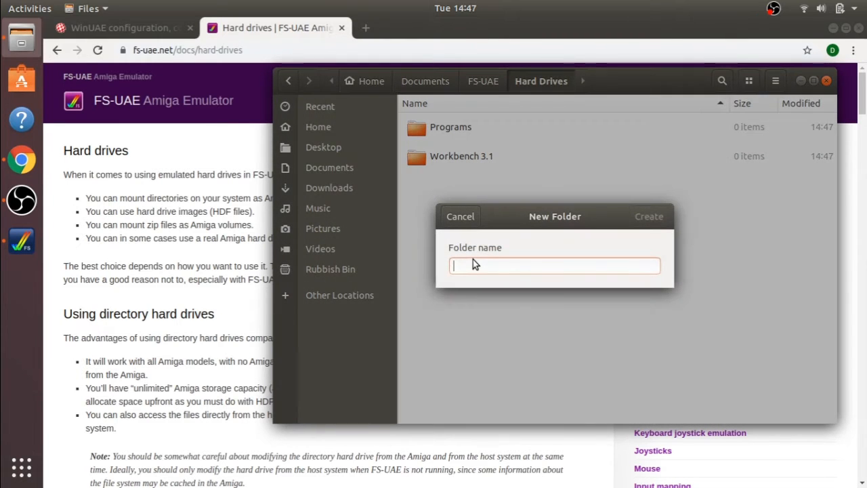
text(Games)
key(Return)
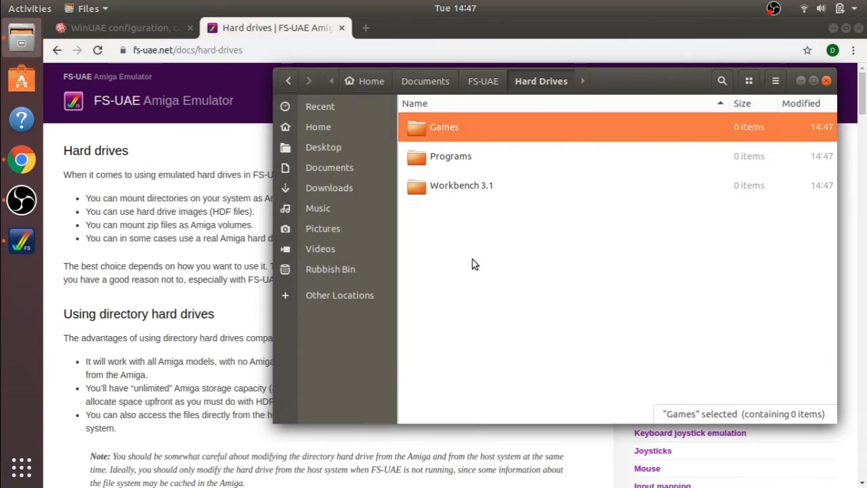
click(472, 260)
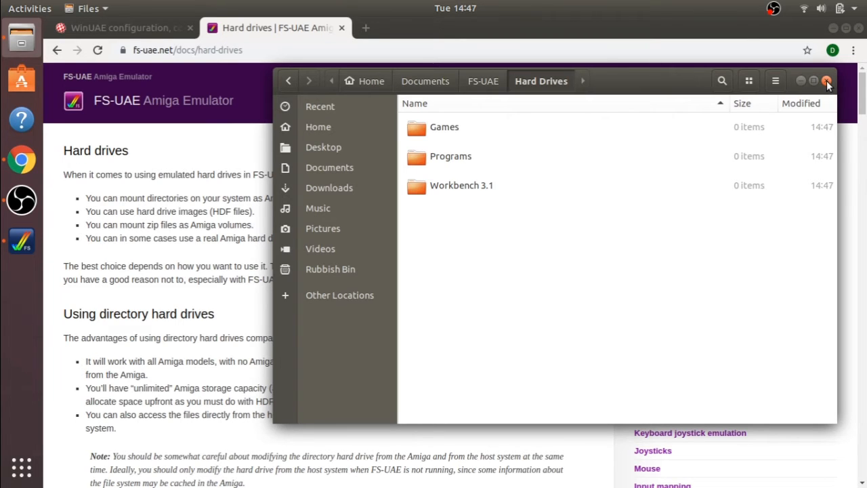
- Switch to the FS-UAE Launcher and mount the Workbench 3.1 folder from Hard Drives as the first hard drive
click(20, 243)
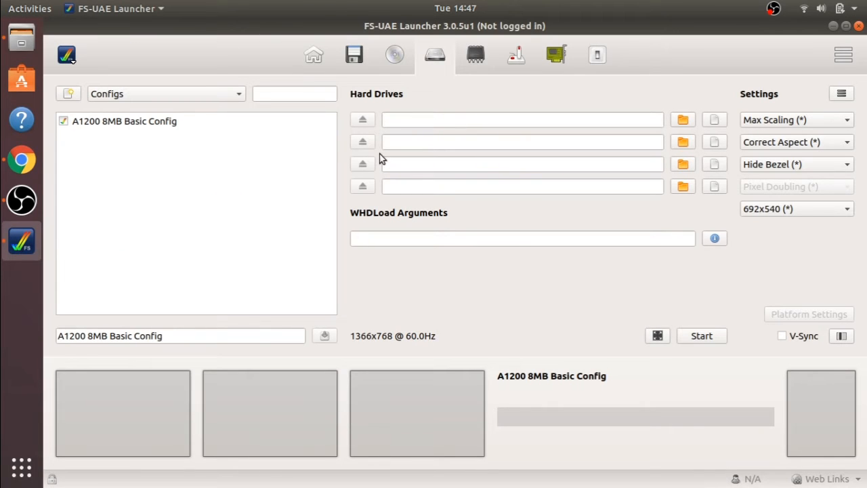
click(682, 122)
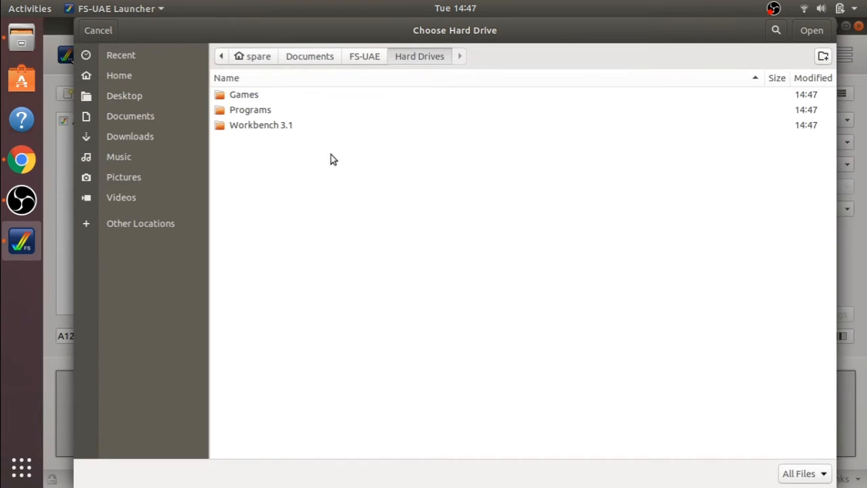
click(368, 61)
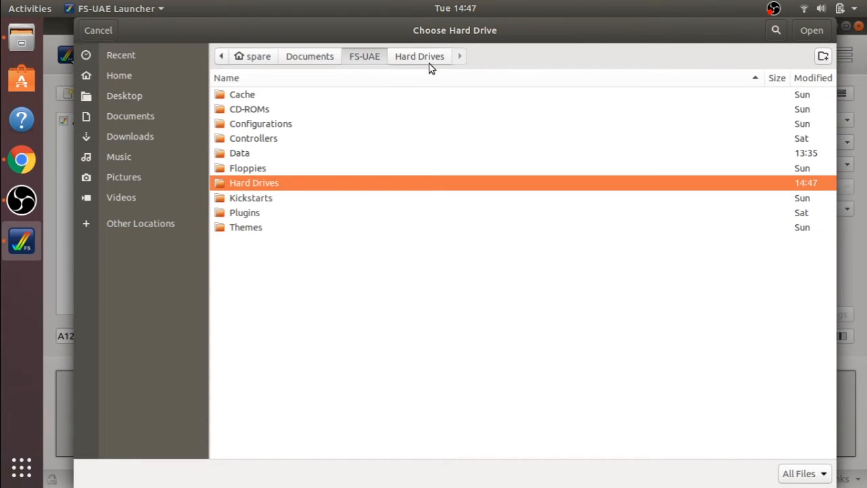
double_click(274, 187)
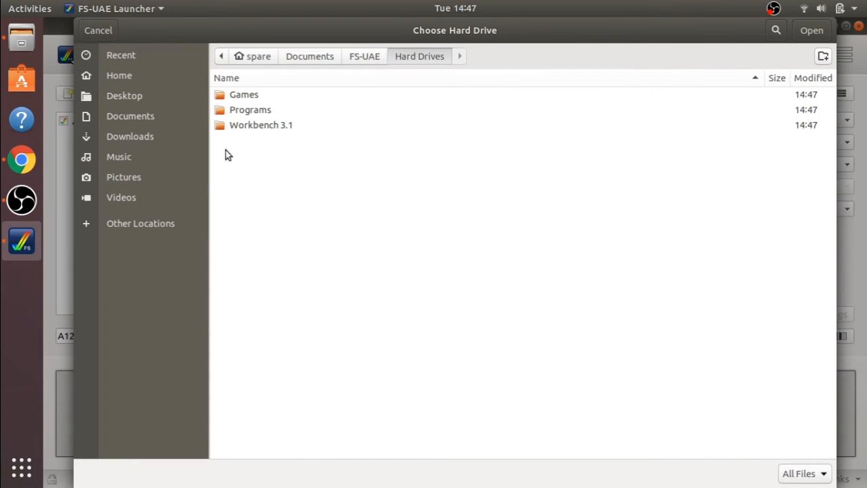
double_click(282, 126)
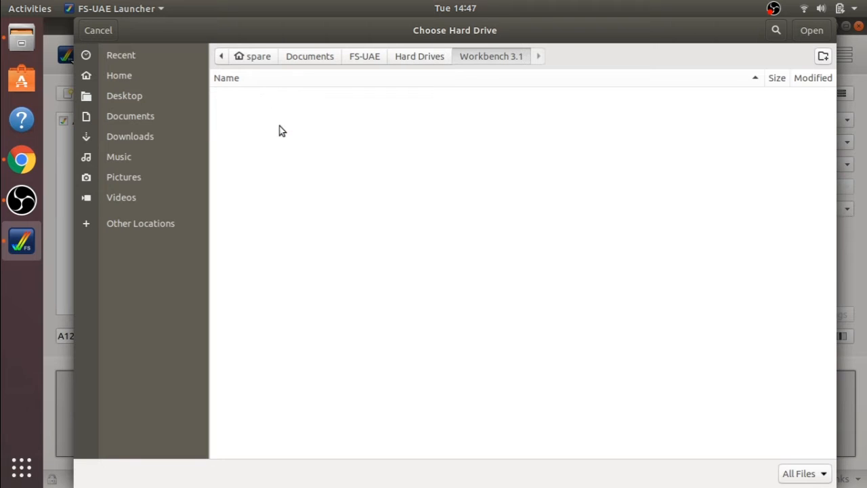
click(810, 31)
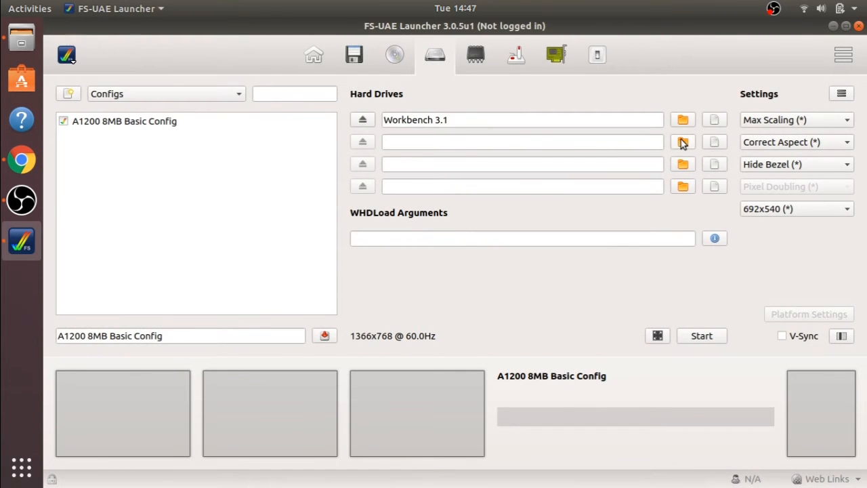
- Mount the Programs folder as the second hard drive
click(683, 142)
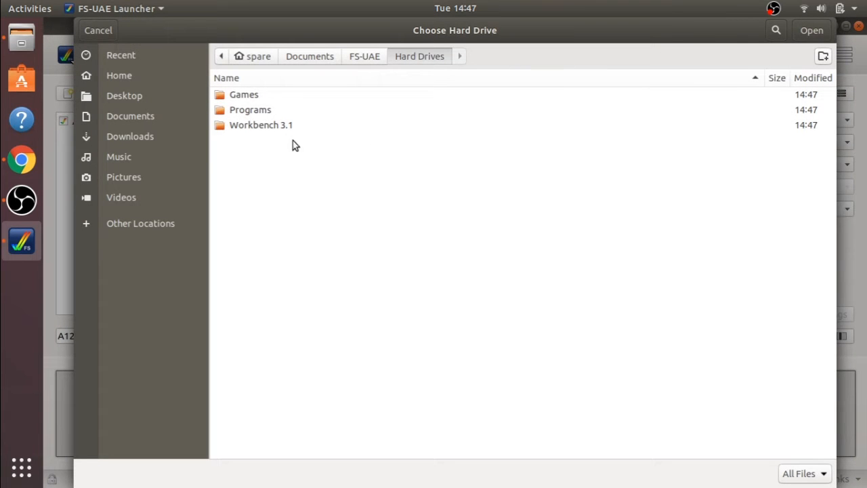
double_click(253, 113)
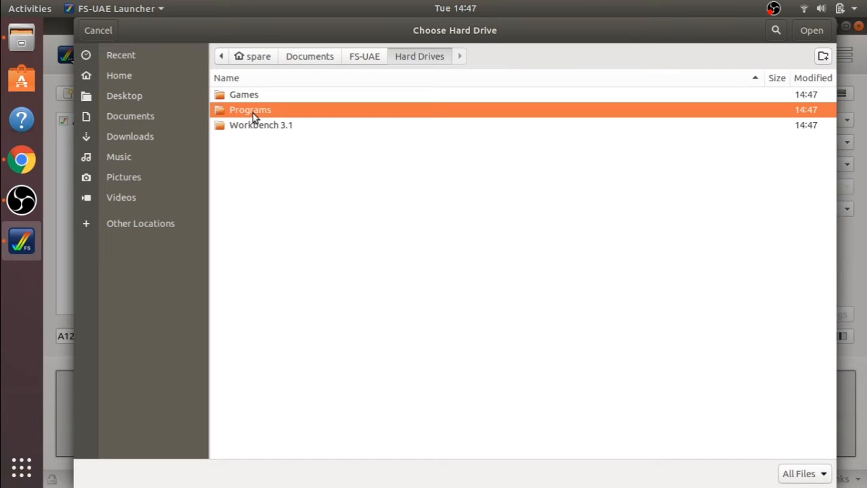
click(813, 31)
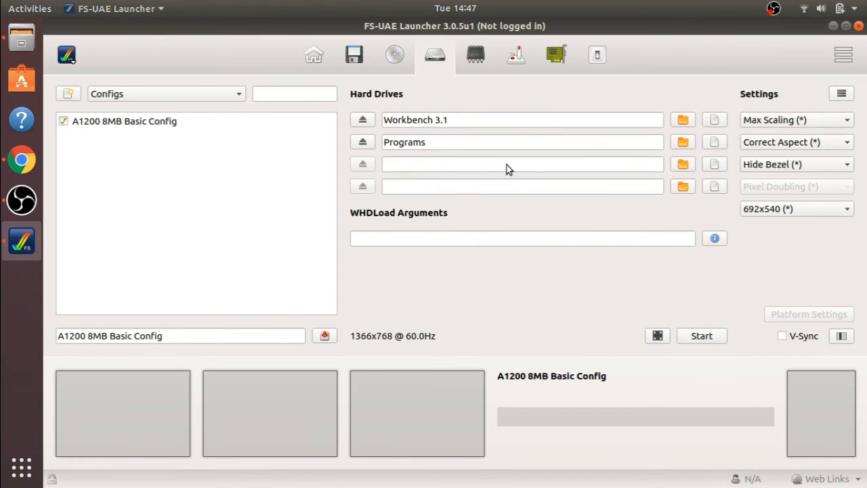
- Mount the Games folder as the third hard drive
click(507, 164)
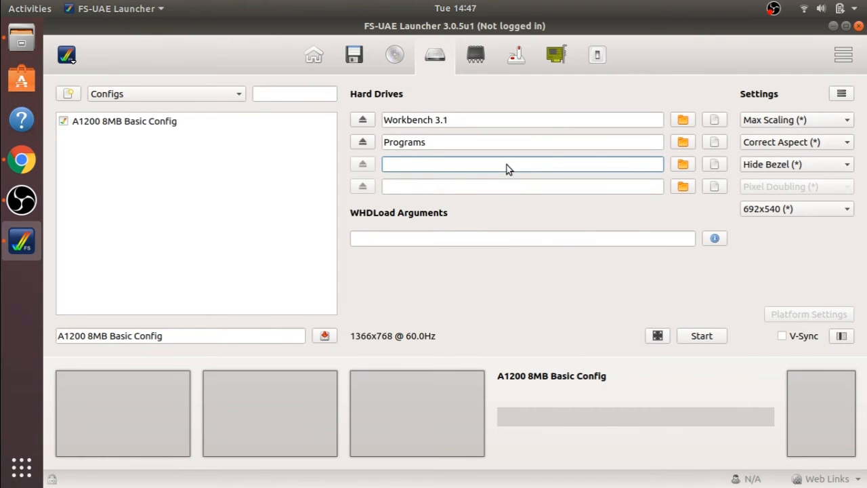
click(681, 166)
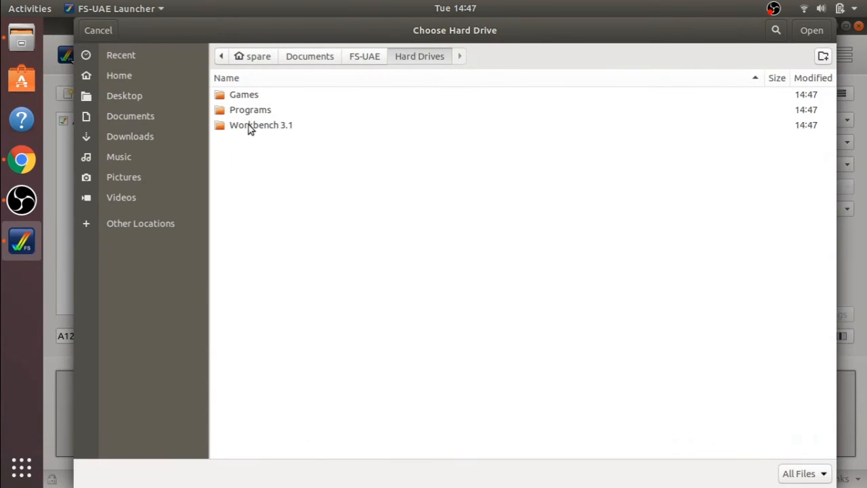
double_click(251, 95)
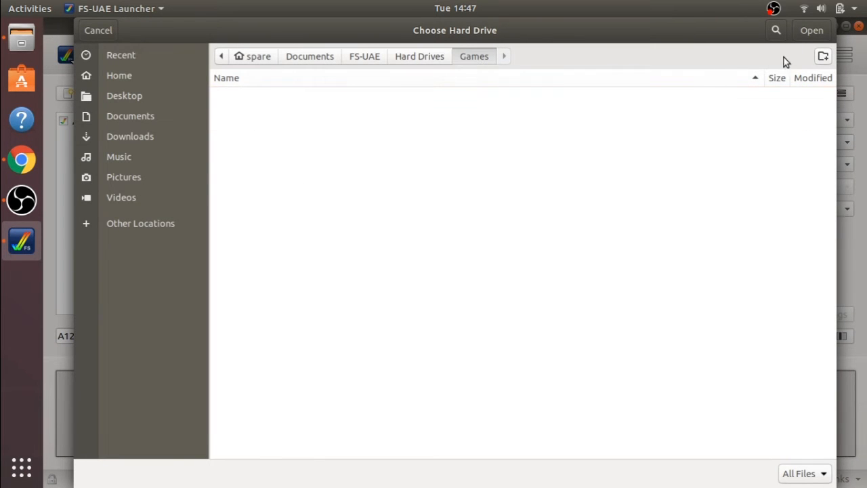
click(811, 30)
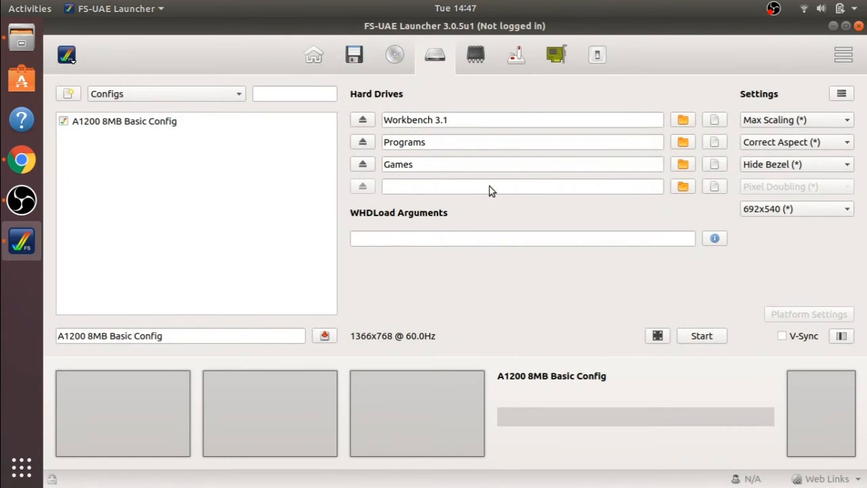
- Mount the Workbench 3.1 folder in the fourth hard drive slot and eject it again
click(497, 188)
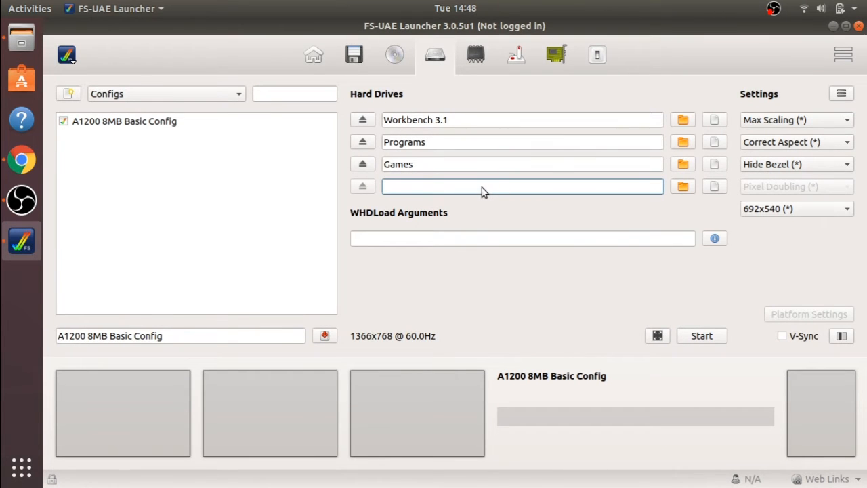
click(683, 187)
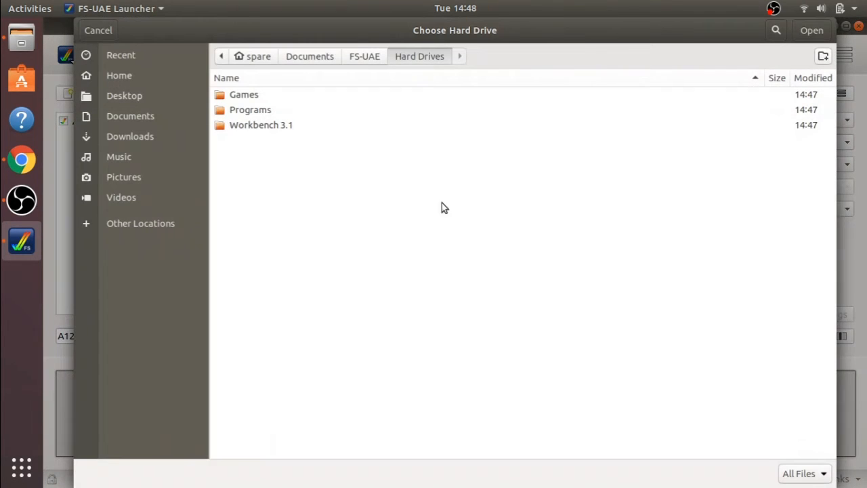
double_click(269, 126)
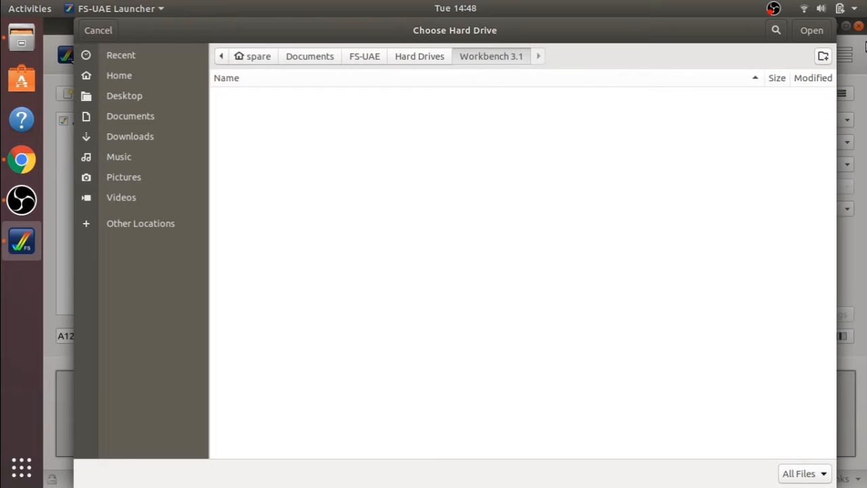
click(813, 39)
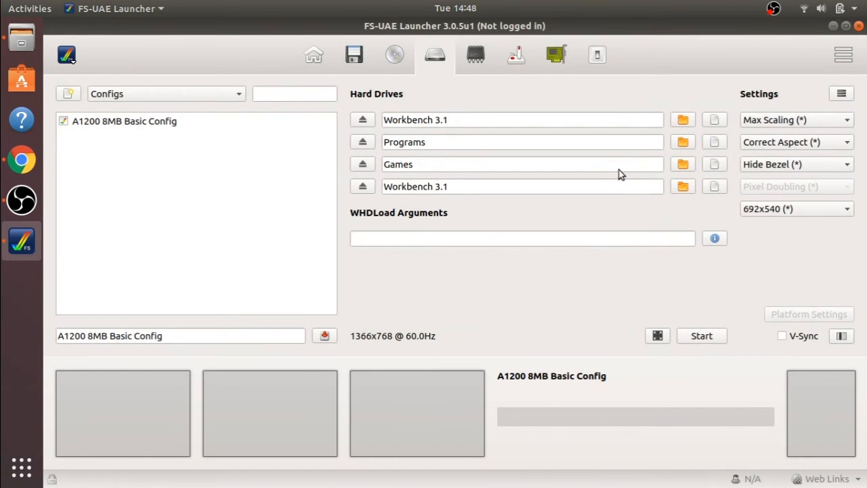
click(362, 187)
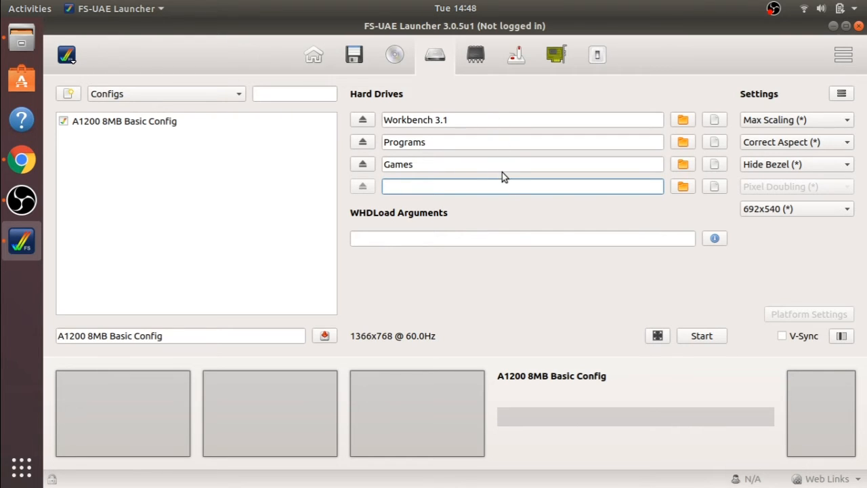
- Save the A1200 8MB Basic Config and examine the hard drive entries in its .fs-uae file from the Configurations folder
click(327, 338)
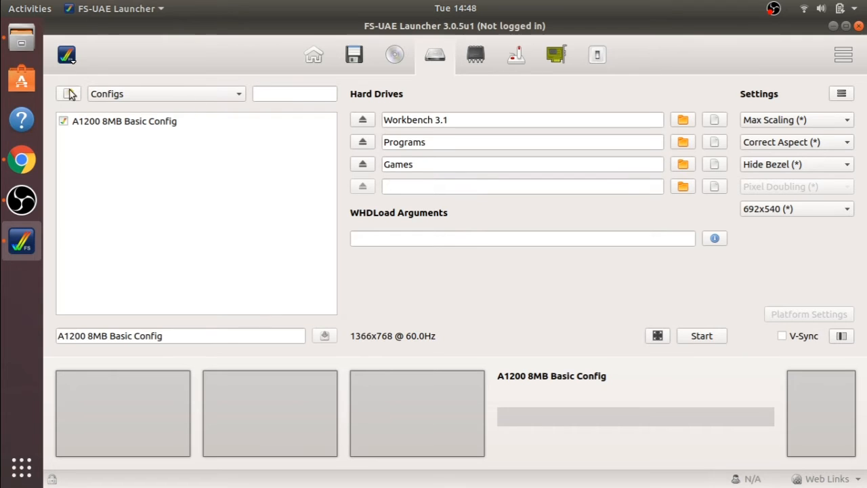
click(22, 42)
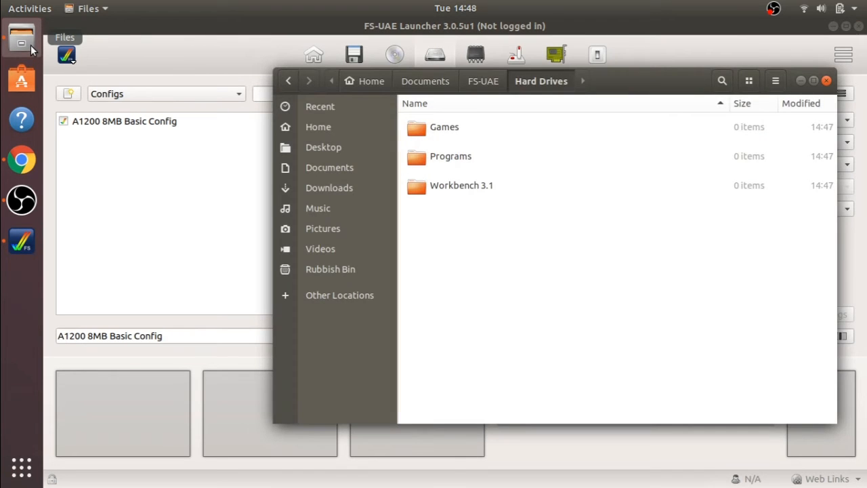
click(487, 82)
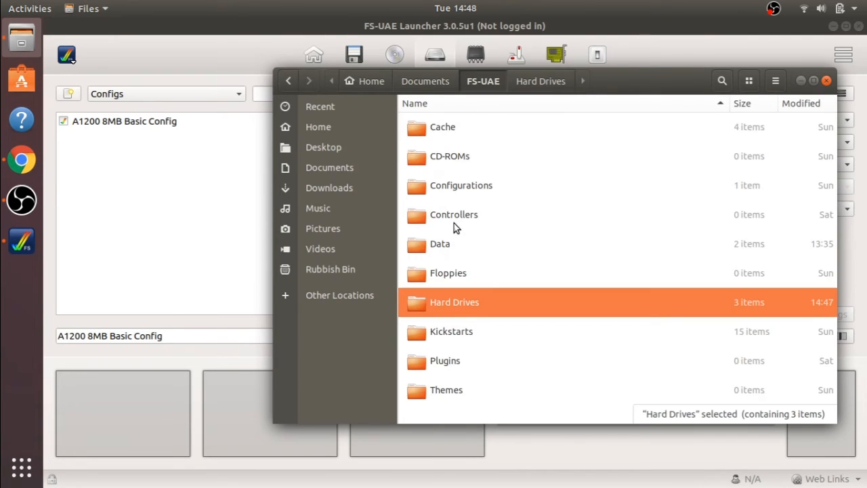
double_click(463, 185)
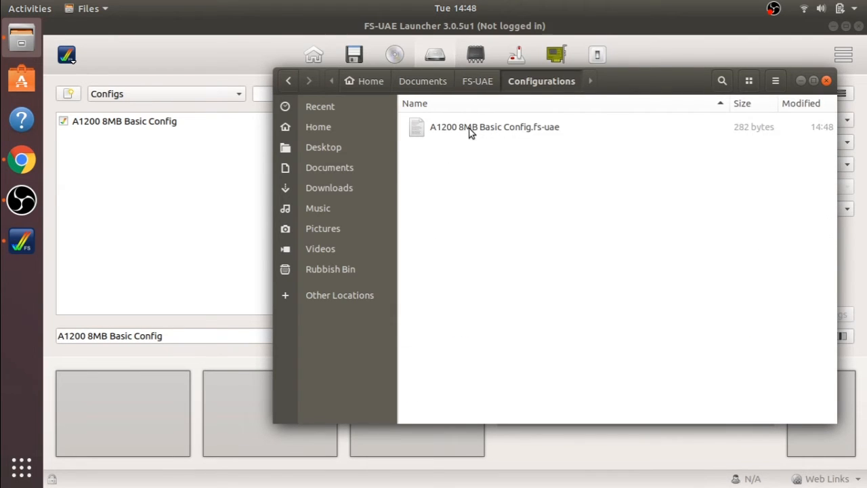
click(469, 129)
right_click(469, 128)
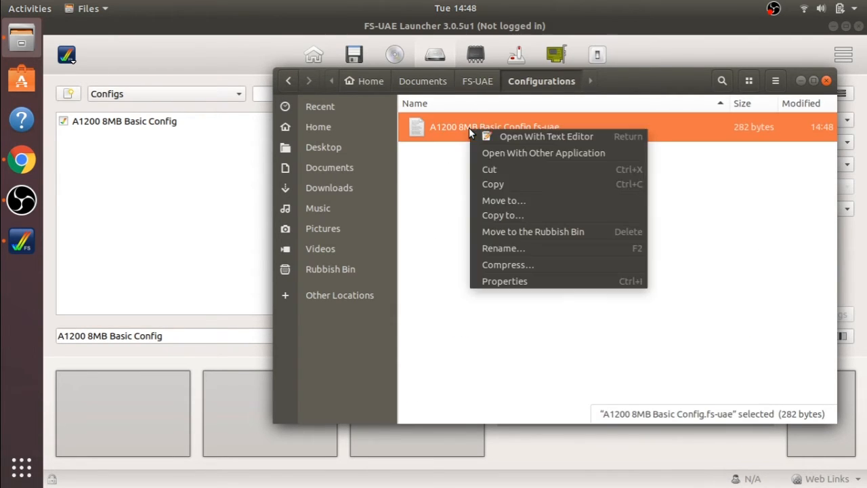
click(558, 137)
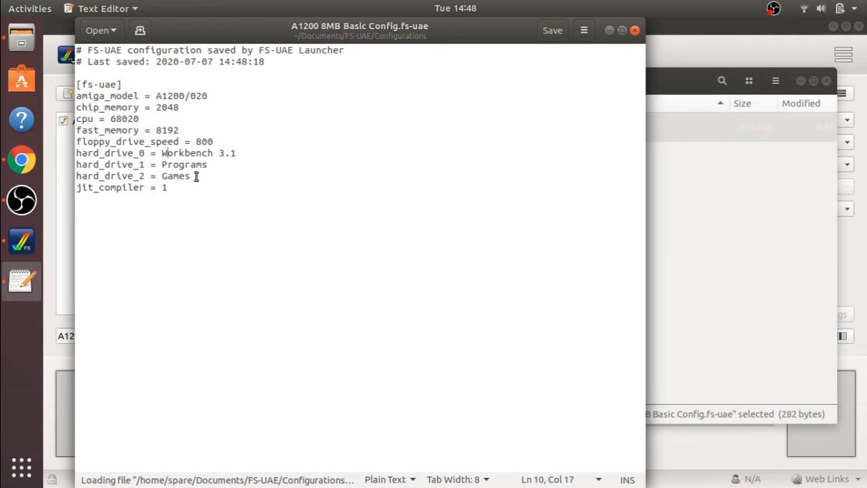
drag(78, 153, 203, 177)
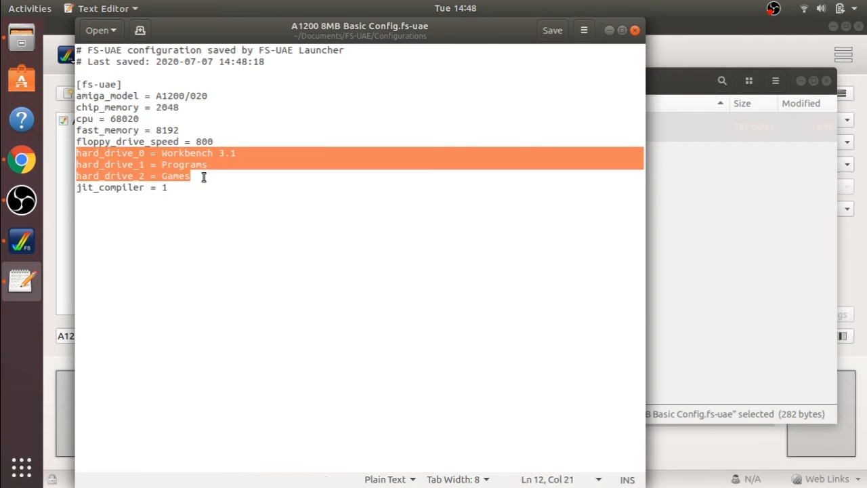
click(635, 31)
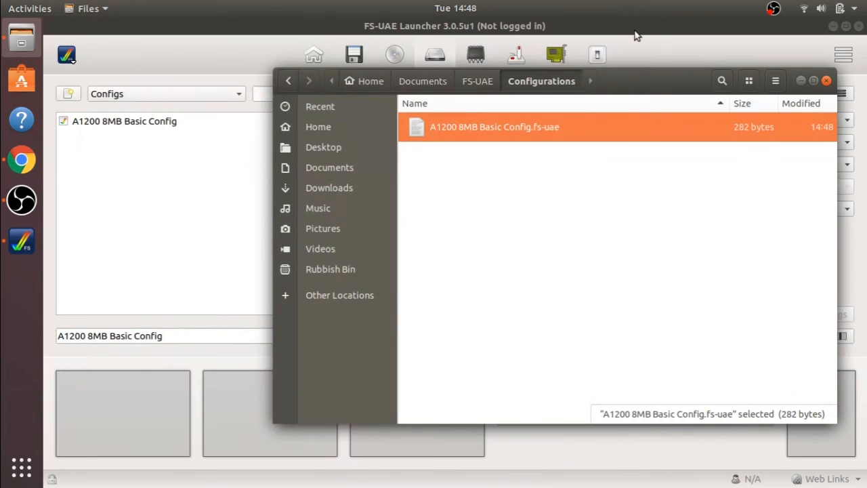
- Examine Settings.ini from the FS-UAE Data folder in the text editor, and close both the file and the file manager
click(346, 130)
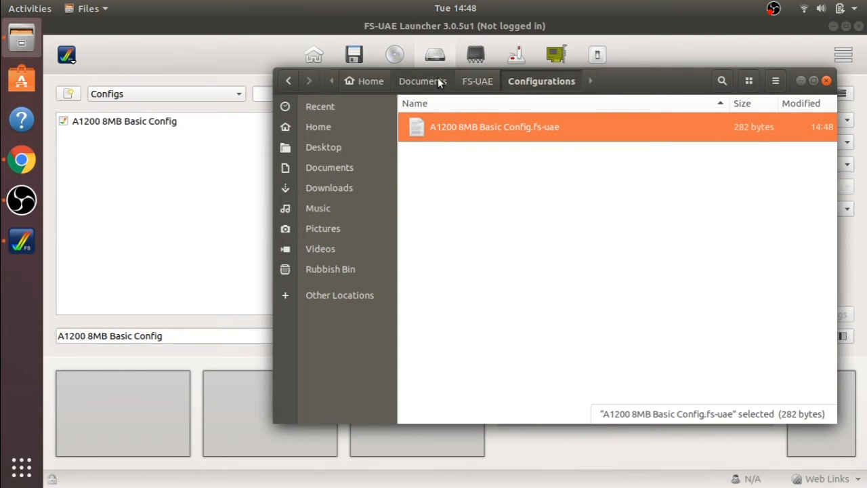
click(478, 84)
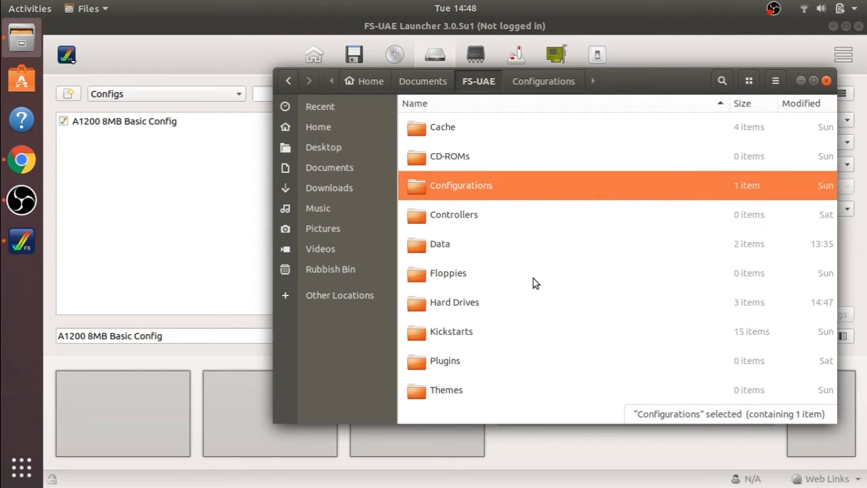
double_click(431, 242)
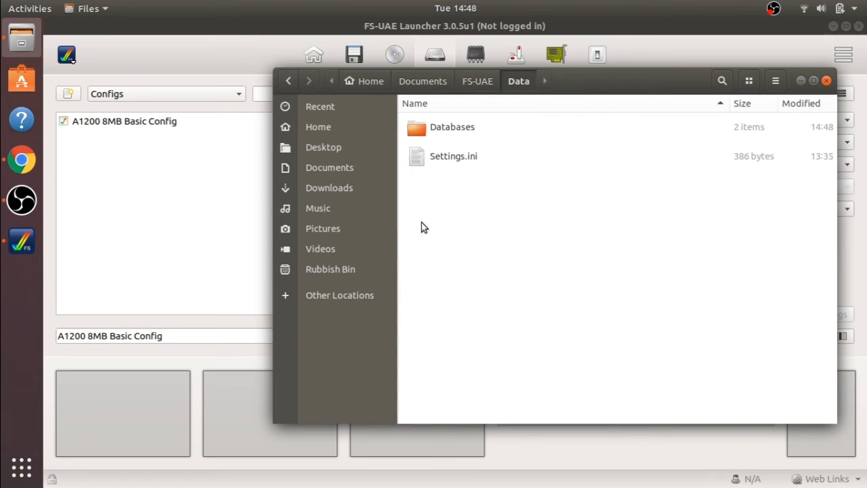
right_click(442, 160)
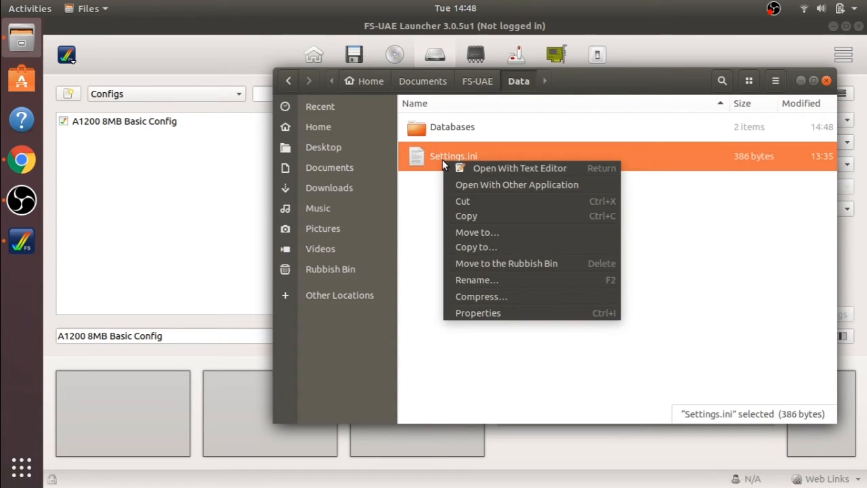
click(498, 167)
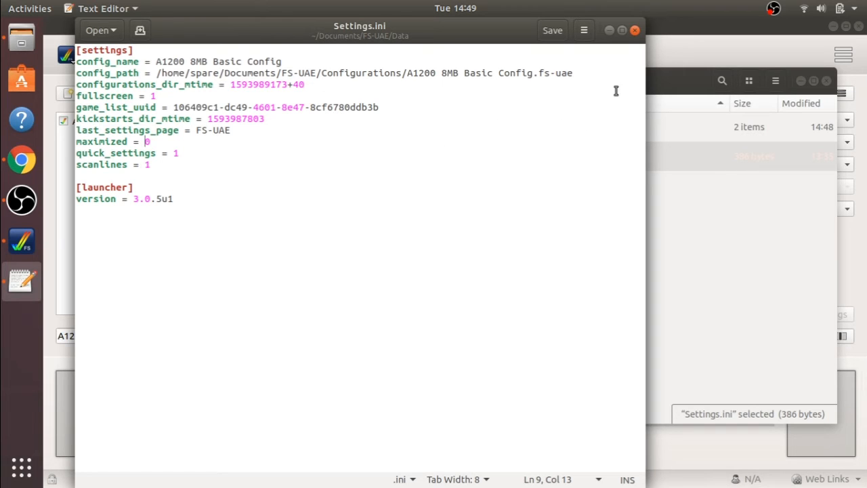
click(635, 31)
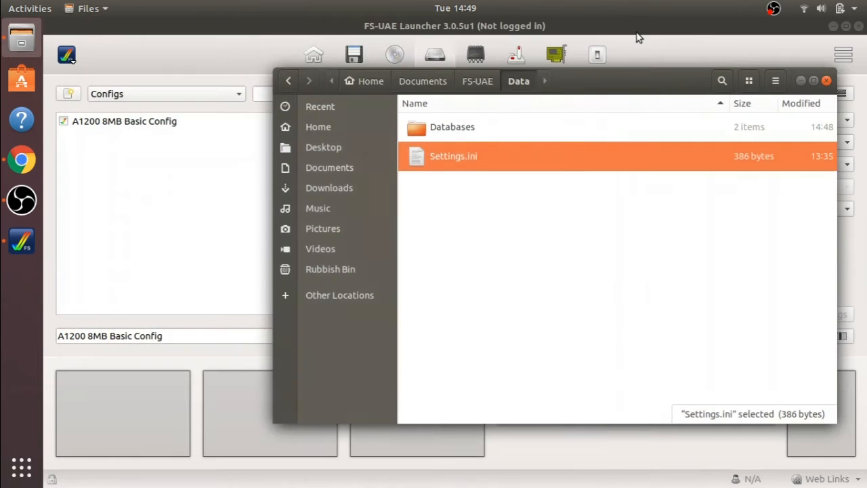
click(827, 81)
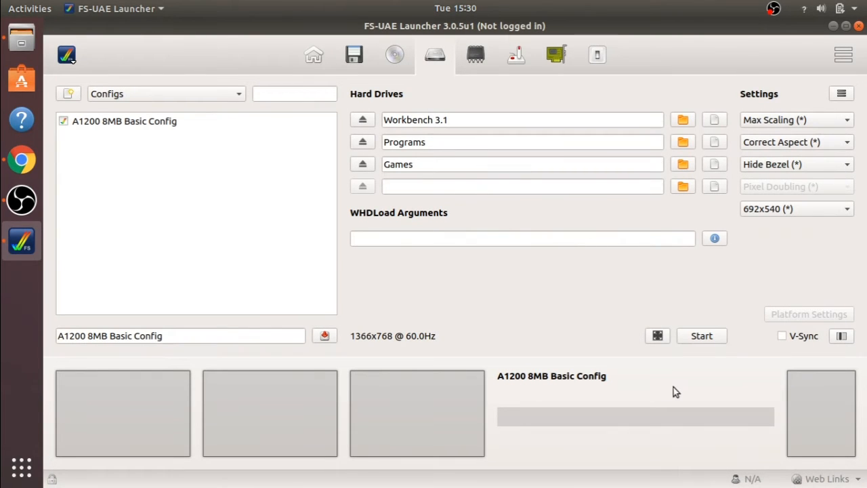
- Start the emulated A1200 with the mounted hard drives, view the AmigaDOS screen, and quit the emulation
click(702, 336)
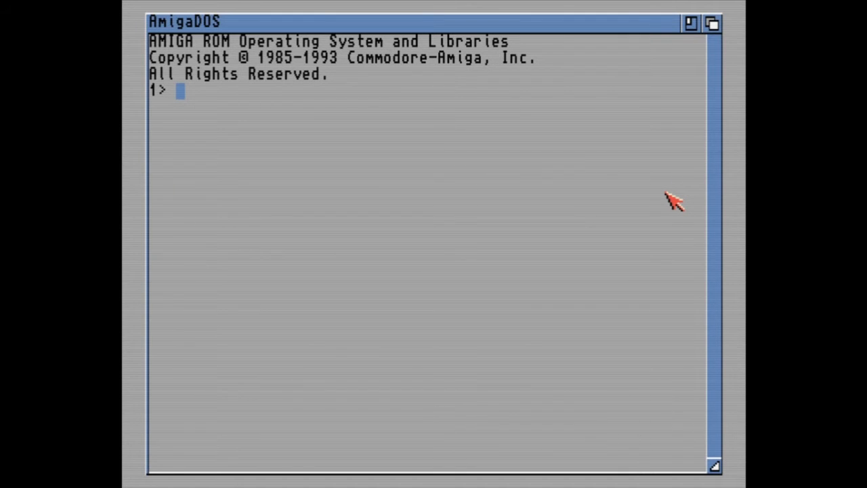
key(F12)
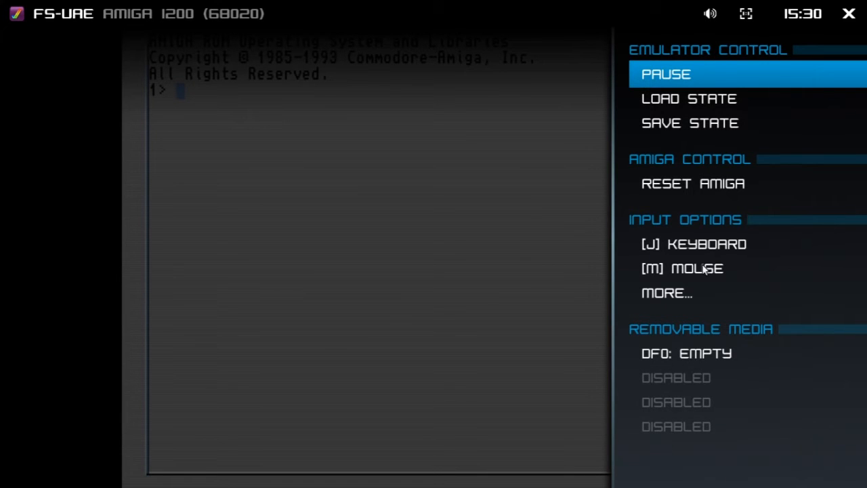
key(Up)
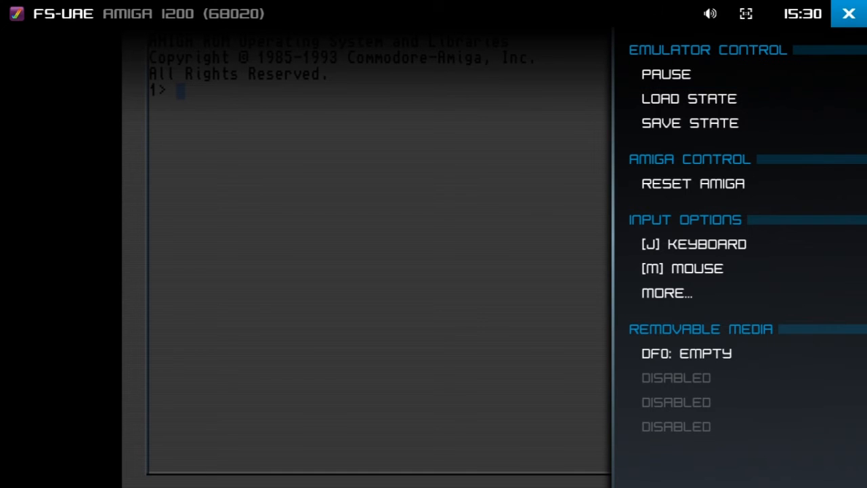
key(Return)
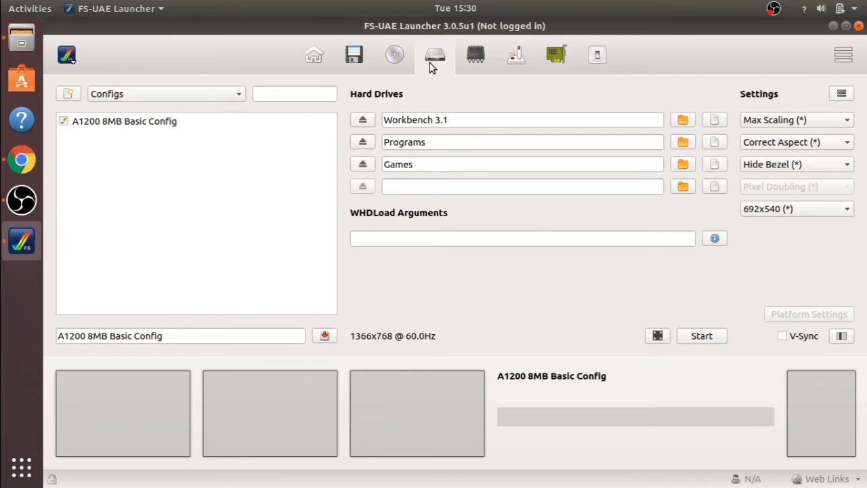
- Enable a custom floppy drive count for the A1200 configuration and set it to 4
click(355, 55)
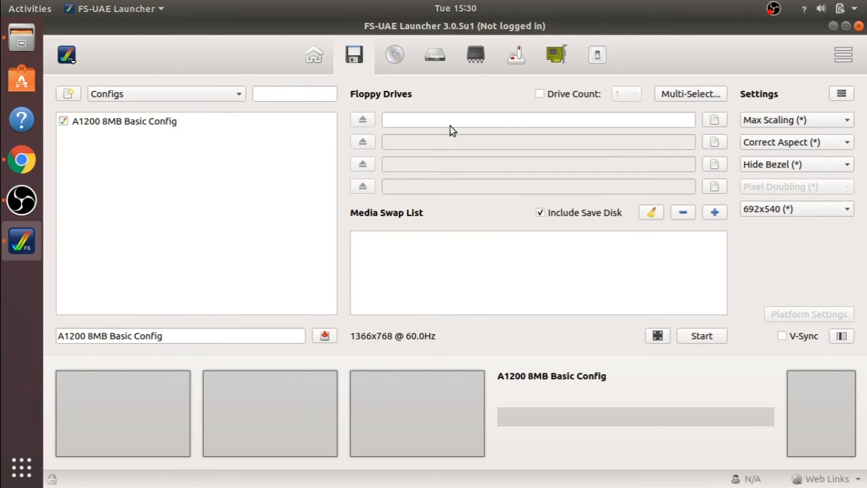
click(540, 94)
click(637, 95)
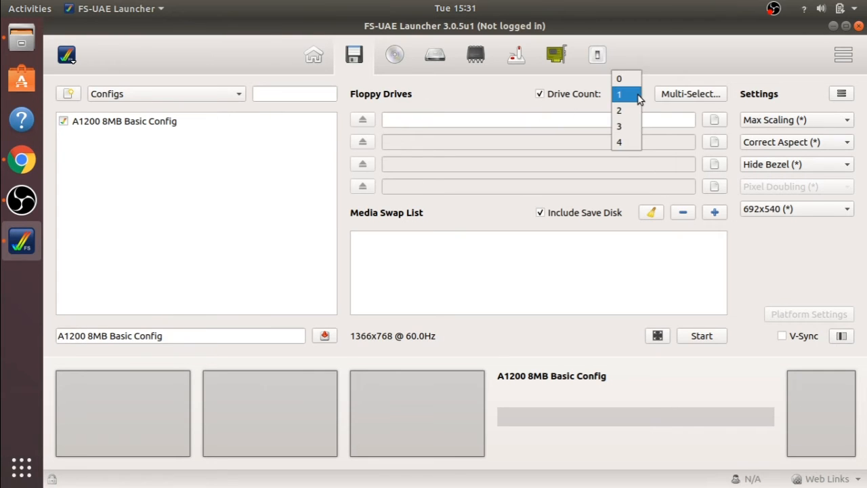
click(625, 144)
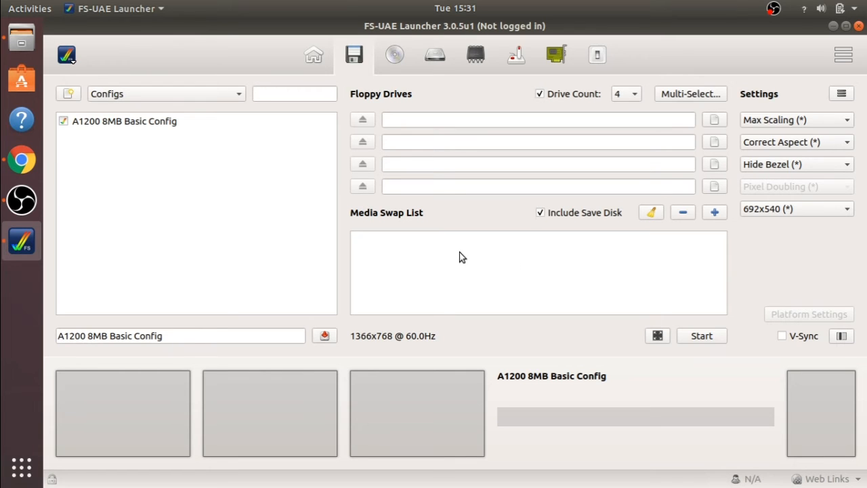
- Switch to Chrome, search Google for "workbench 2.1 adf" in a new tab, and look through the results
click(22, 160)
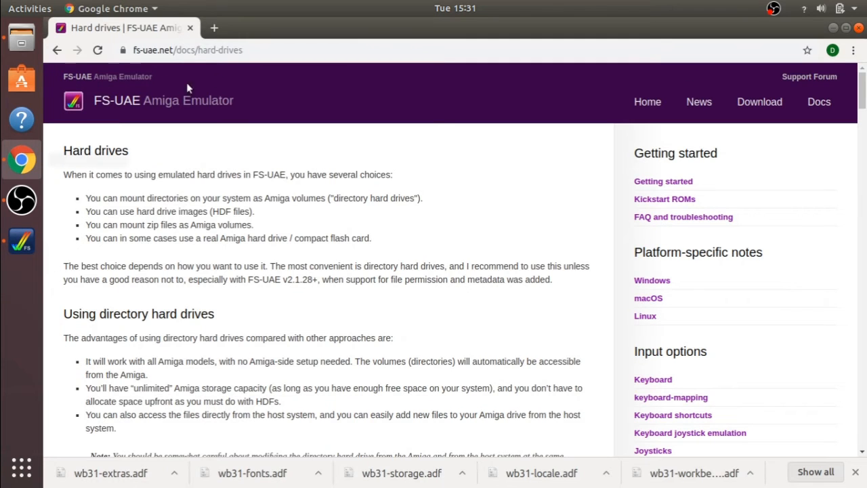
click(214, 28)
click(363, 280)
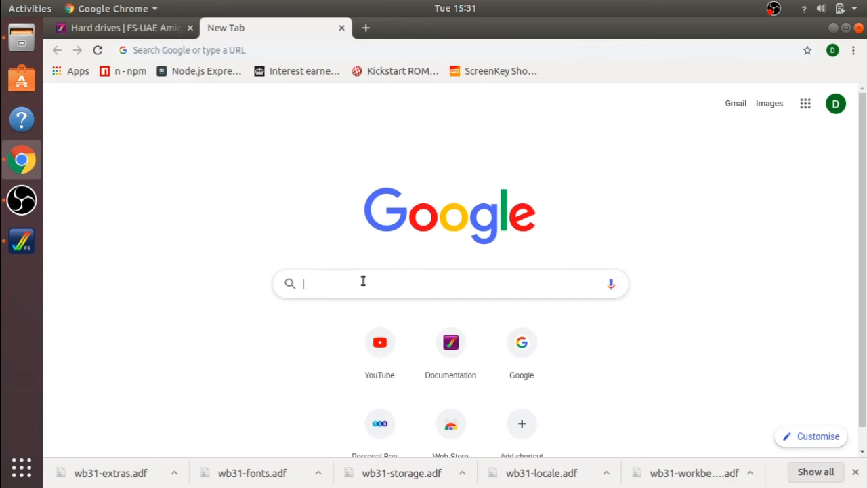
text(work)
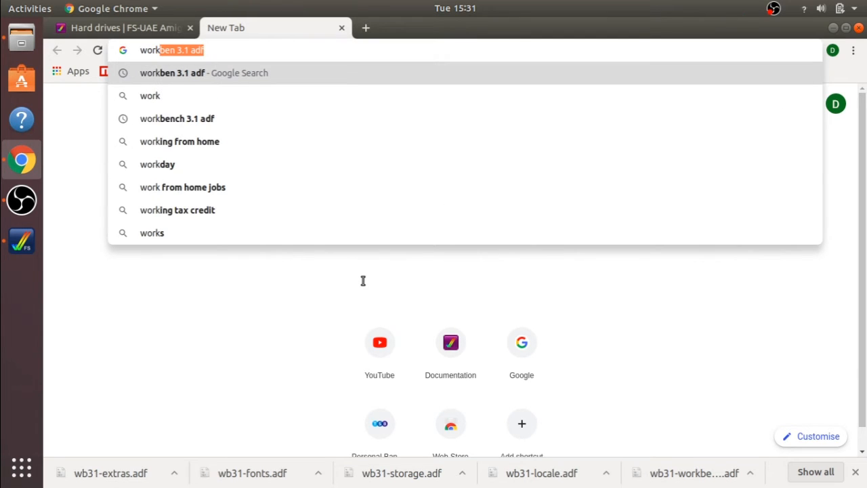
text(bench)
key(BackSpace)
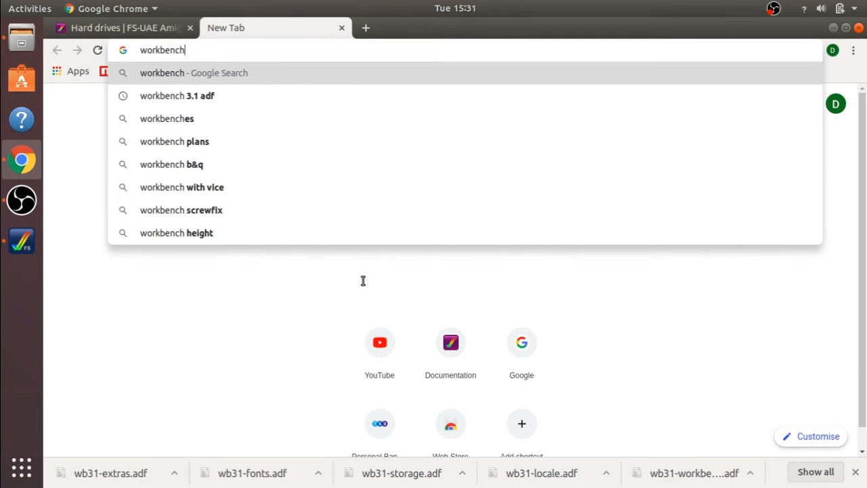
text(2.1)
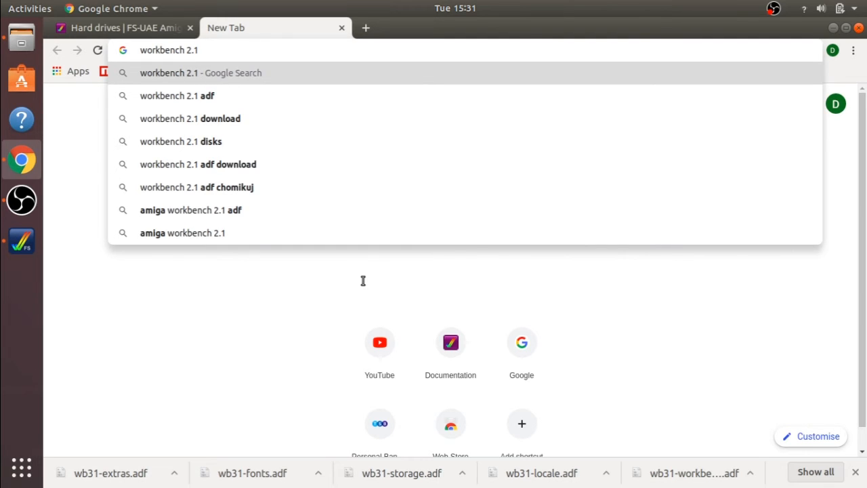
text( adf)
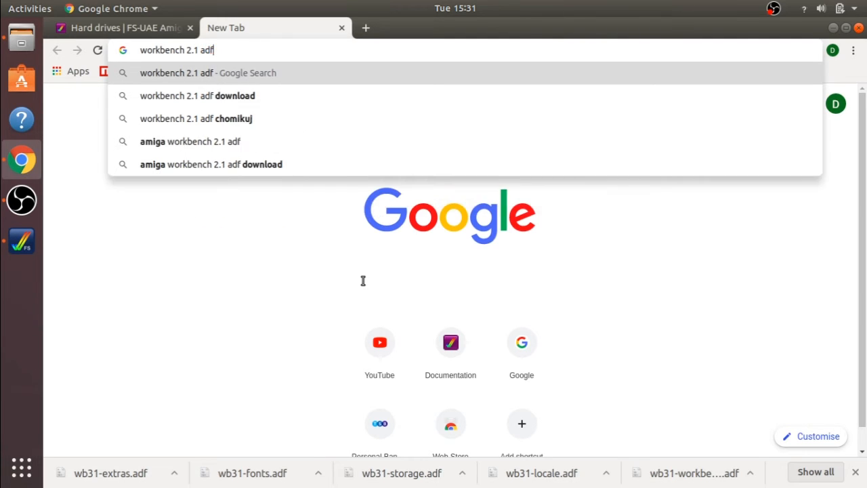
key(Return)
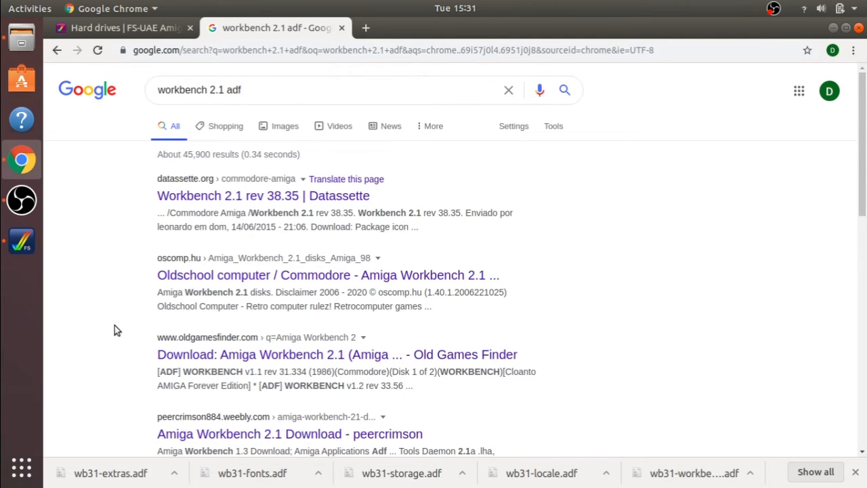
scroll(114, 326, down, 5)
scroll(115, 330, up, 5)
- Change the search to "workbench 3.1 adf" and open the iKod.se Kickstart ROM images download page
click(215, 93)
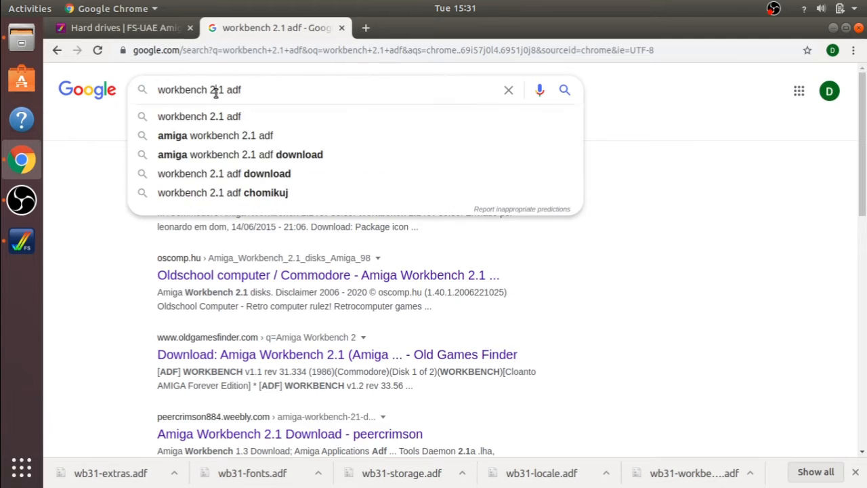
key(BackSpace)
text(3)
key(Return)
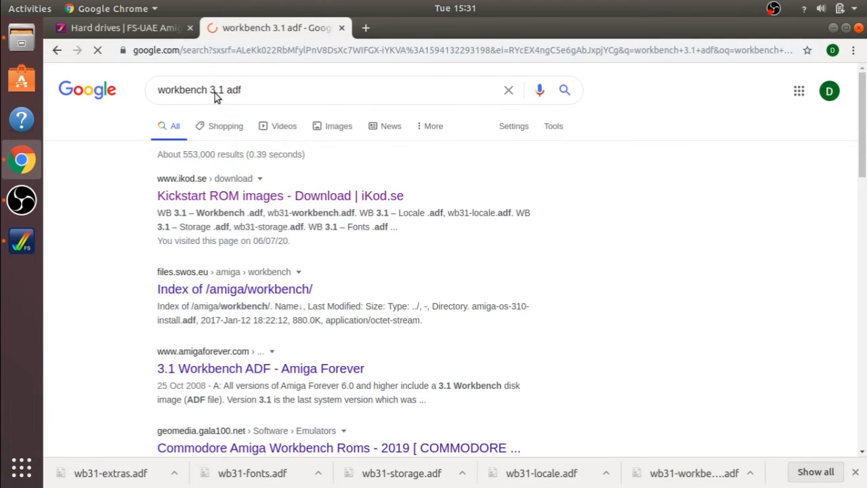
click(351, 201)
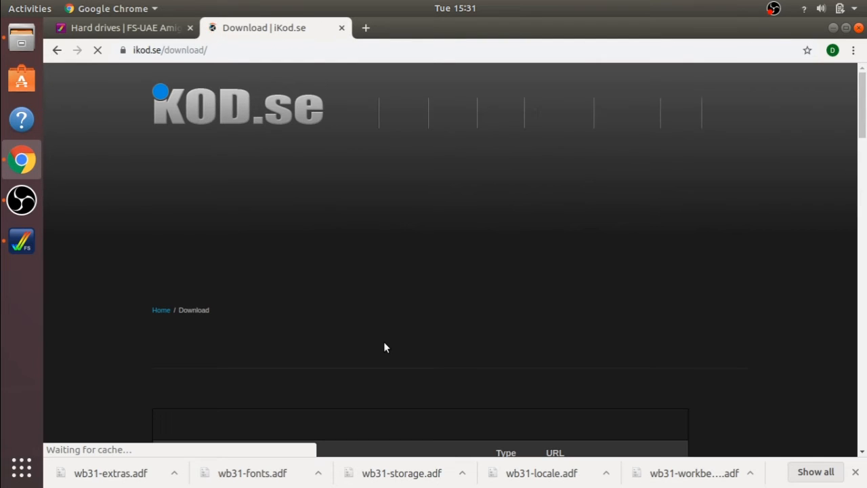
- Download the WB 3.1 Install, Workbench, Locale, Storage, Fonts and Extras .adf files from the Amiga OS section
scroll(384, 344, down, 5)
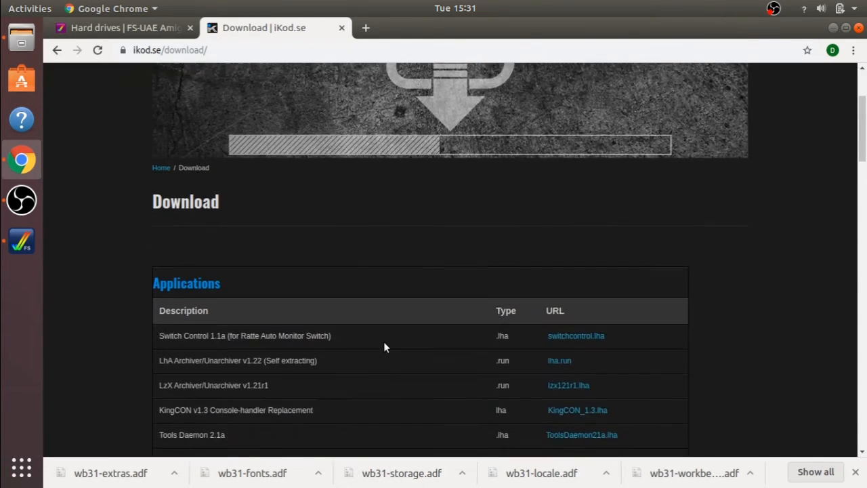
scroll(383, 347, down, 1)
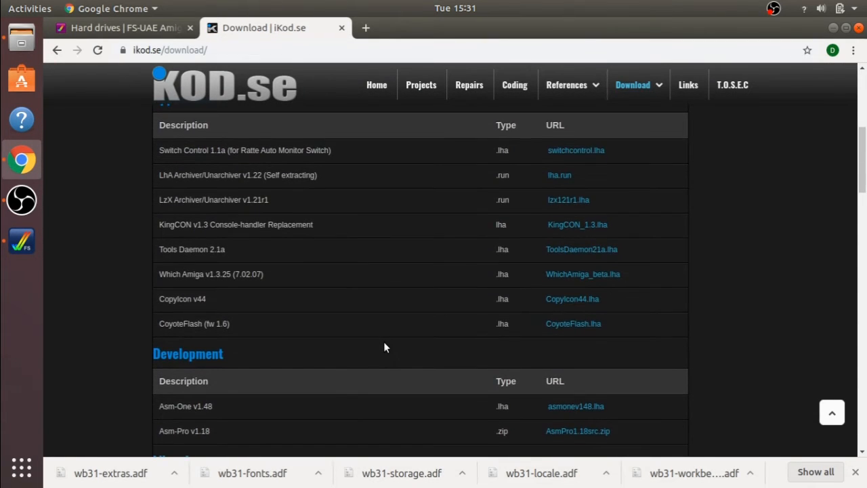
scroll(383, 347, down, 5)
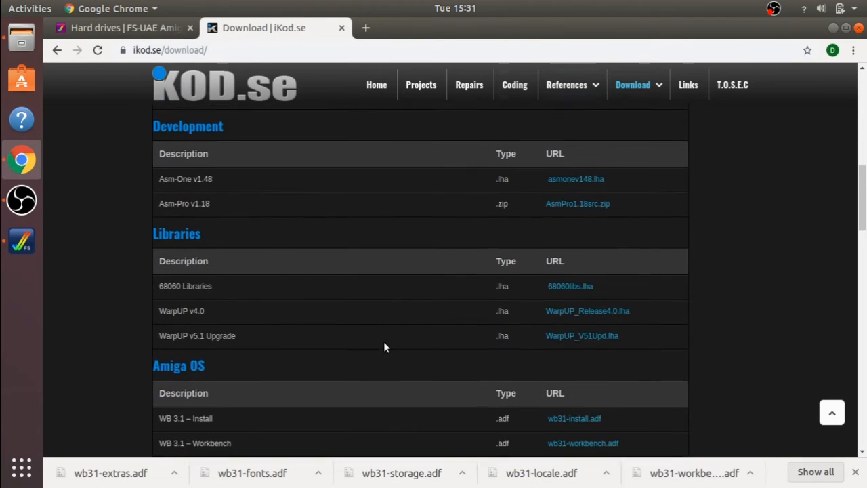
scroll(384, 347, down, 4)
scroll(383, 346, down, 3)
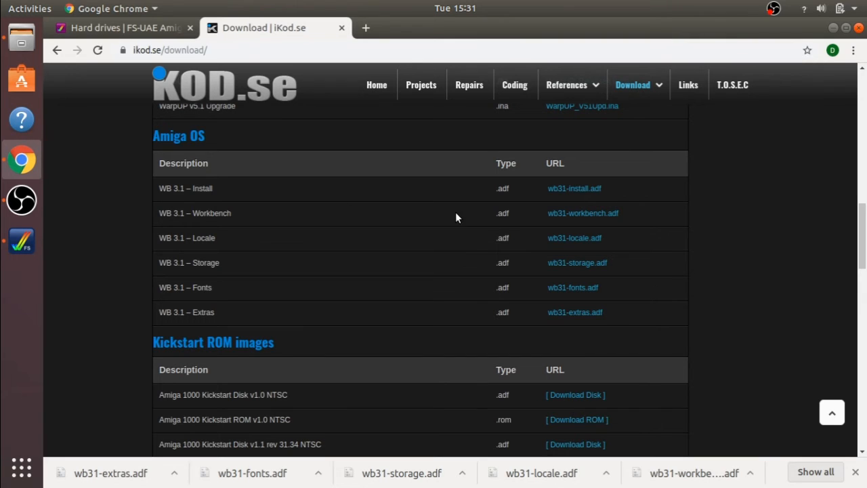
click(580, 190)
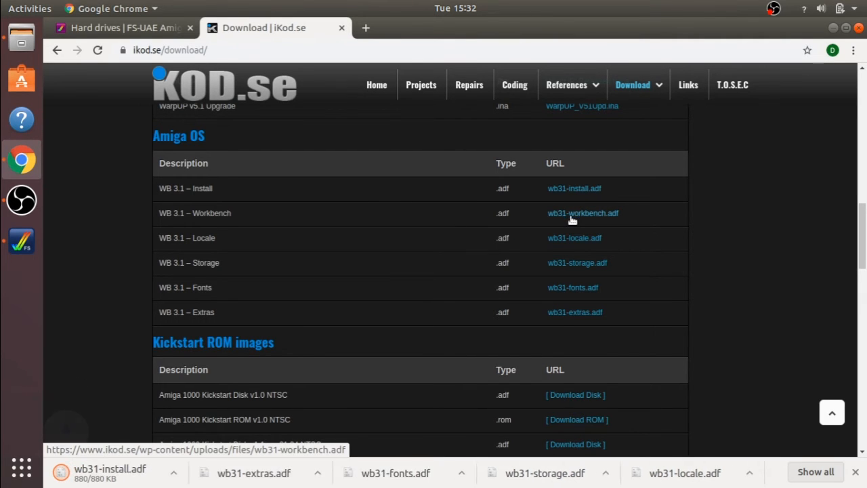
click(571, 216)
click(580, 240)
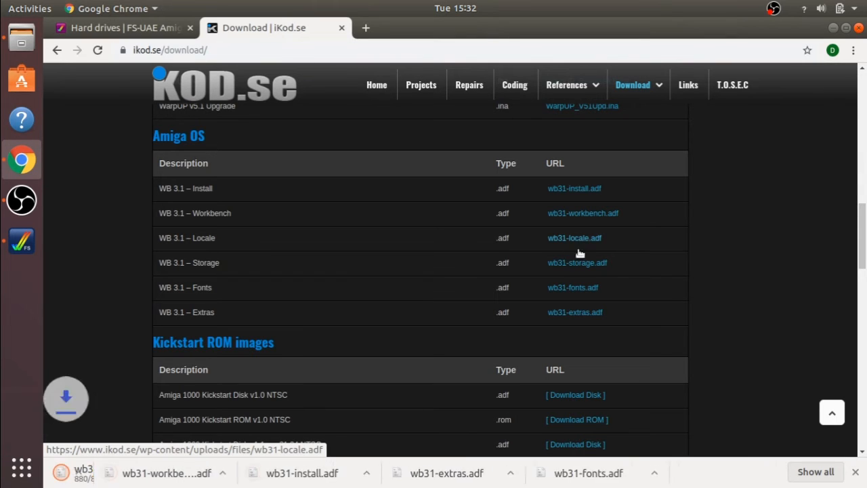
click(578, 263)
click(561, 287)
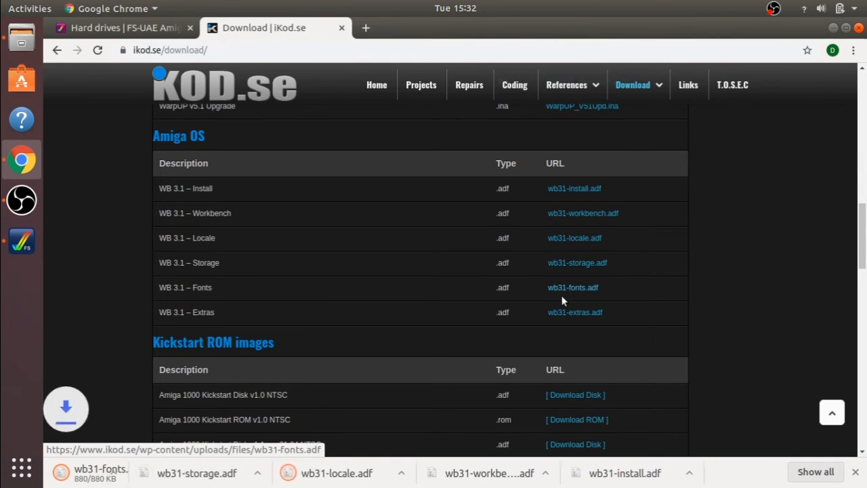
click(581, 312)
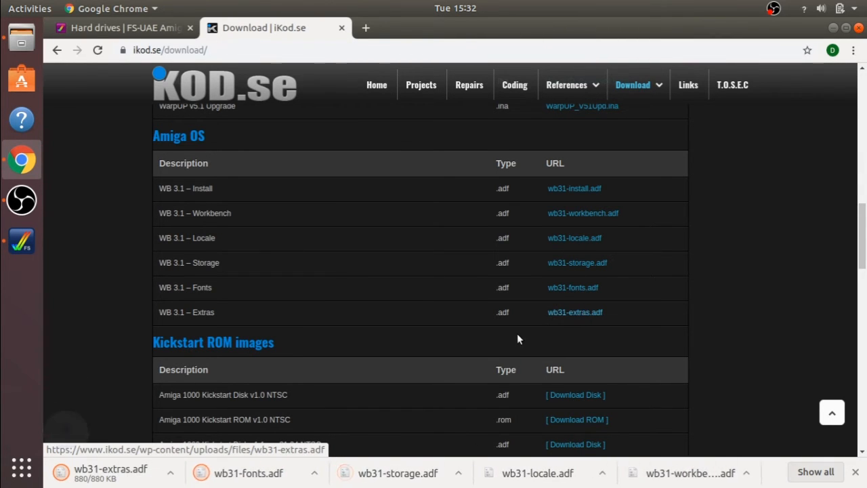
scroll(696, 296, down, 10)
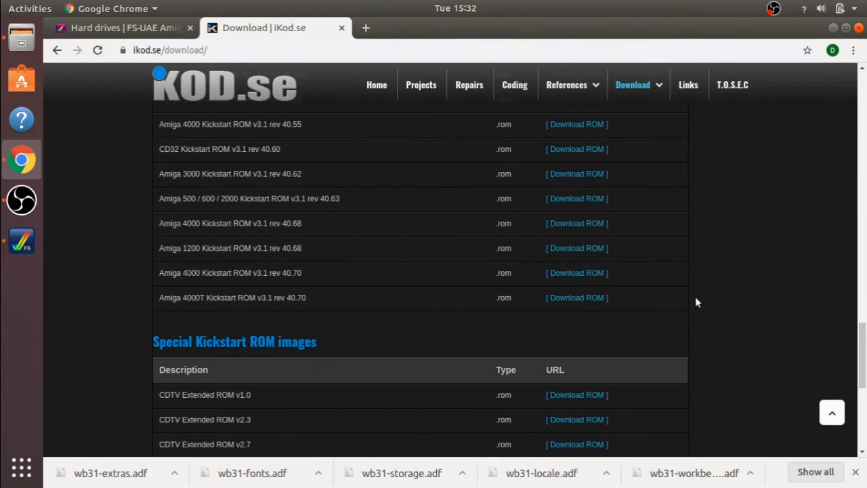
scroll(695, 298, down, 8)
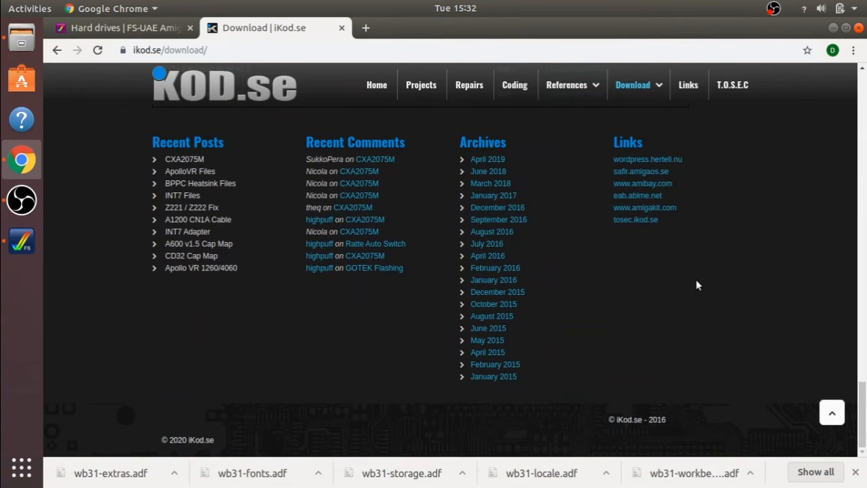
scroll(696, 281, up, 18)
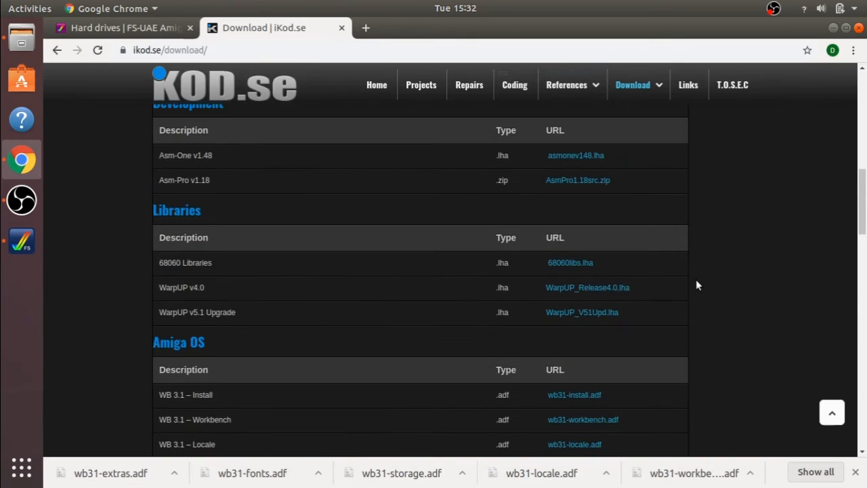
scroll(697, 282, up, 8)
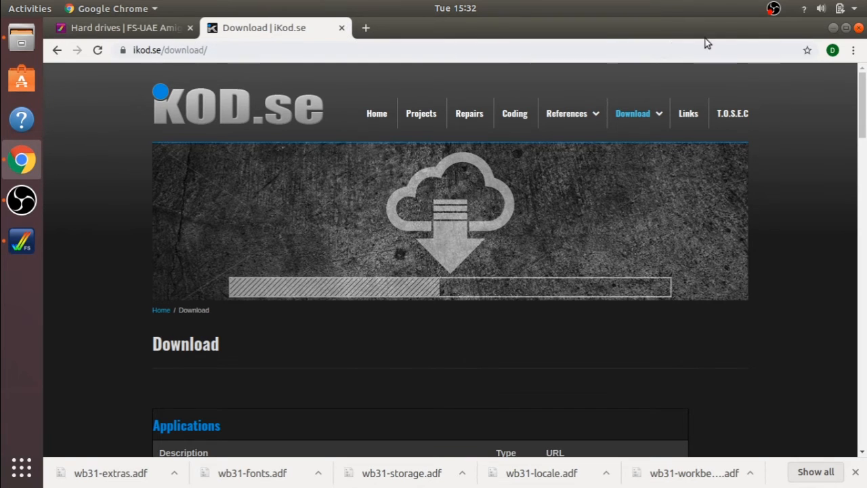
- Switch to Files and cut the six wb31 .adf files, from wb31-extras.adf to wb31-install.adf, out of the Downloads folder
click(833, 29)
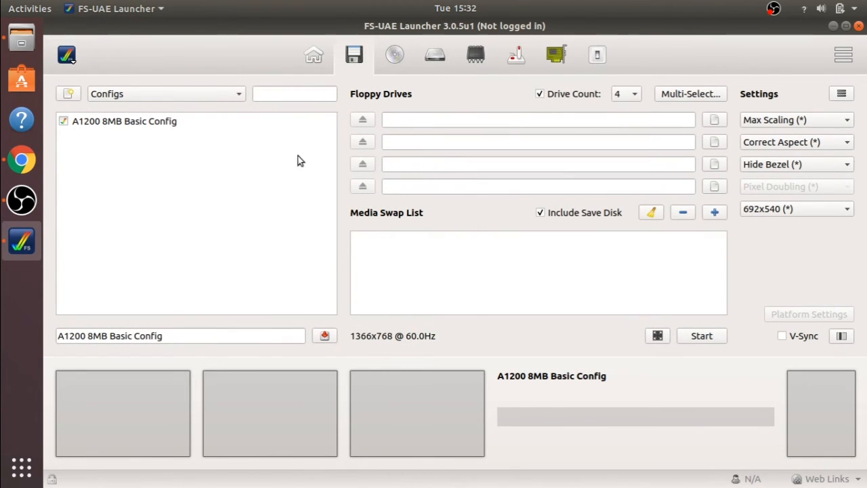
click(20, 45)
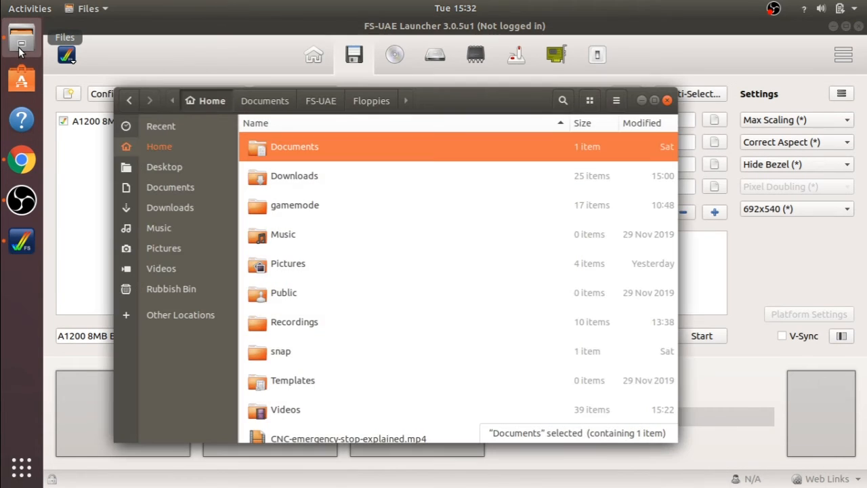
click(285, 177)
double_click(286, 178)
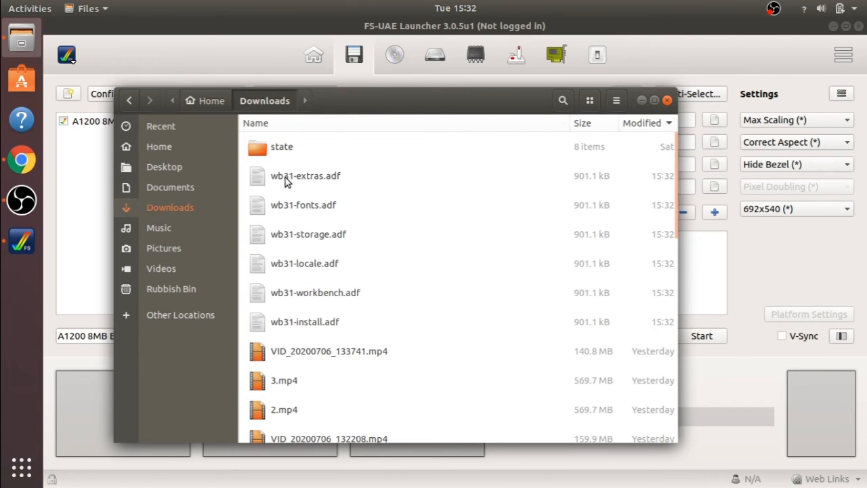
click(286, 178)
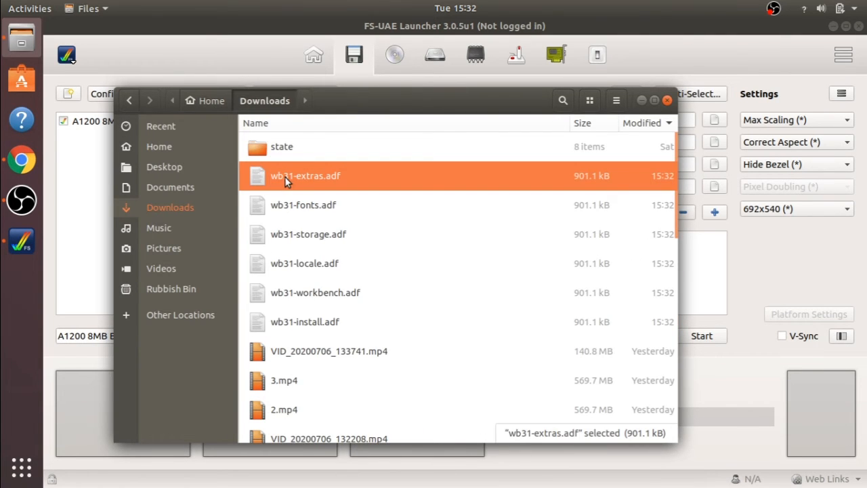
shift+click(307, 325)
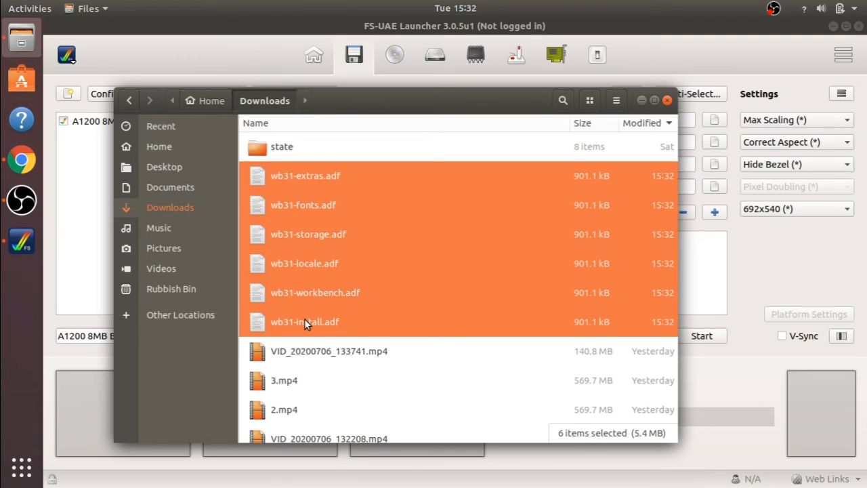
right_click(305, 269)
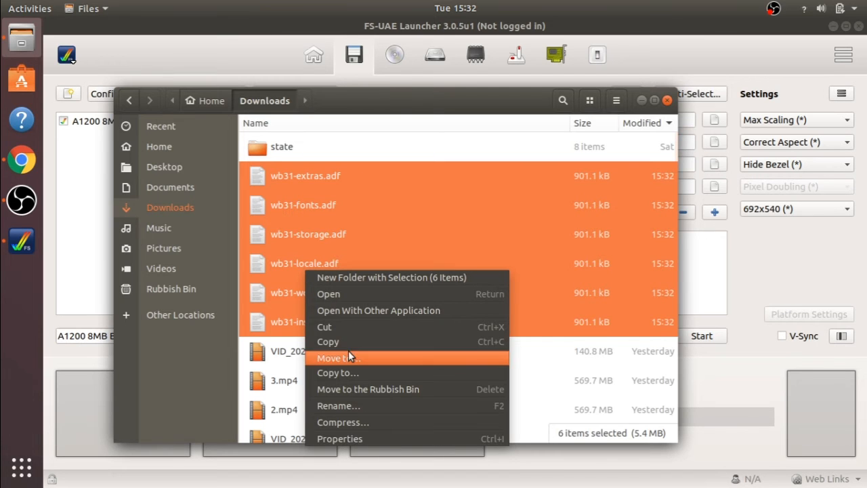
click(355, 326)
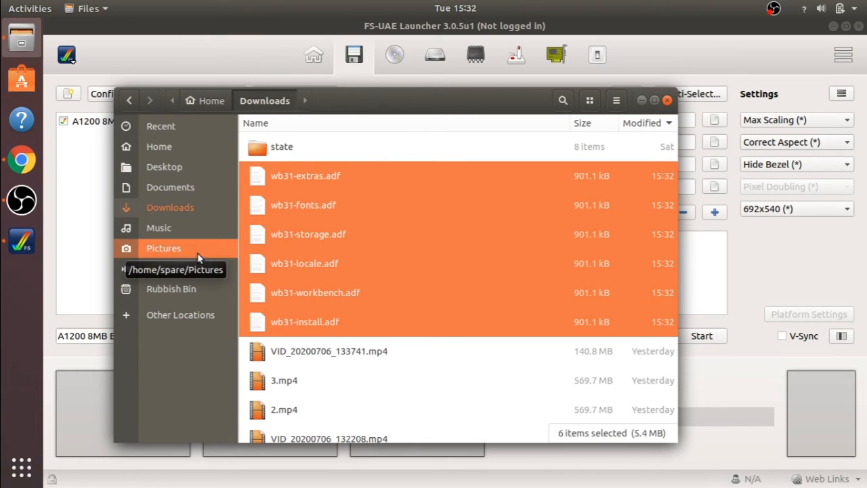
- Paste the cut Workbench disk images into Documents/FS-UAE/Floppies, then return to FS-UAE Launcher
click(194, 149)
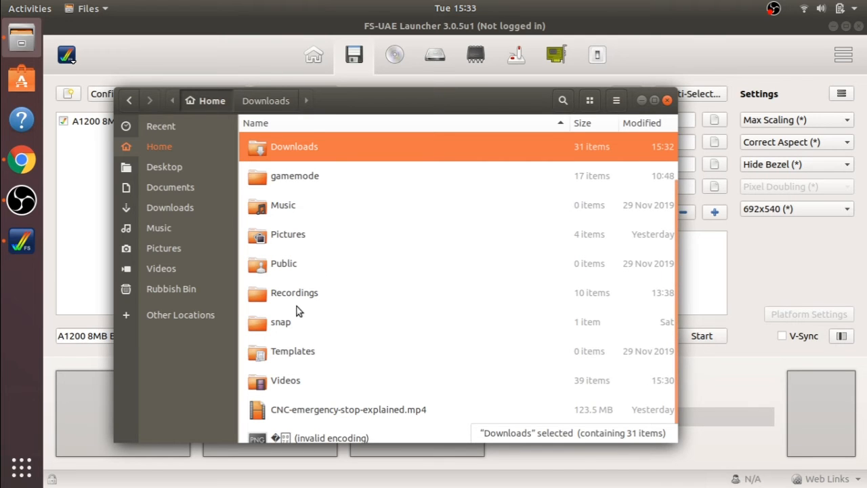
scroll(325, 223, up, 2)
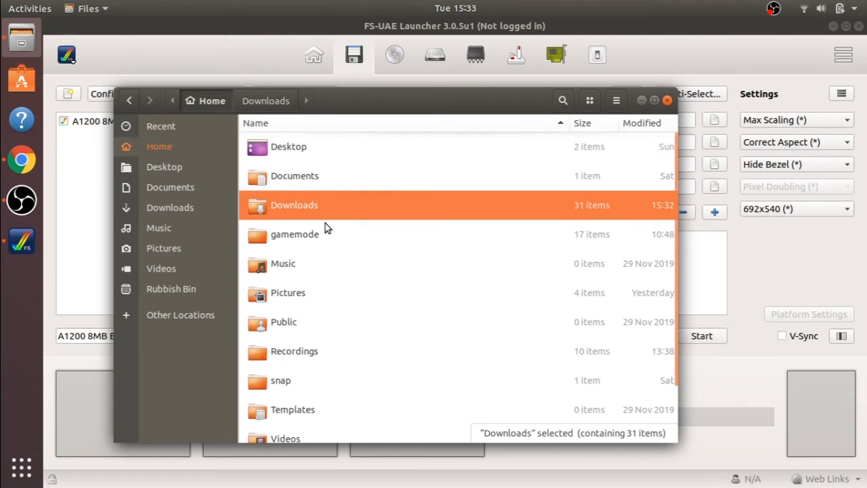
double_click(284, 179)
double_click(263, 148)
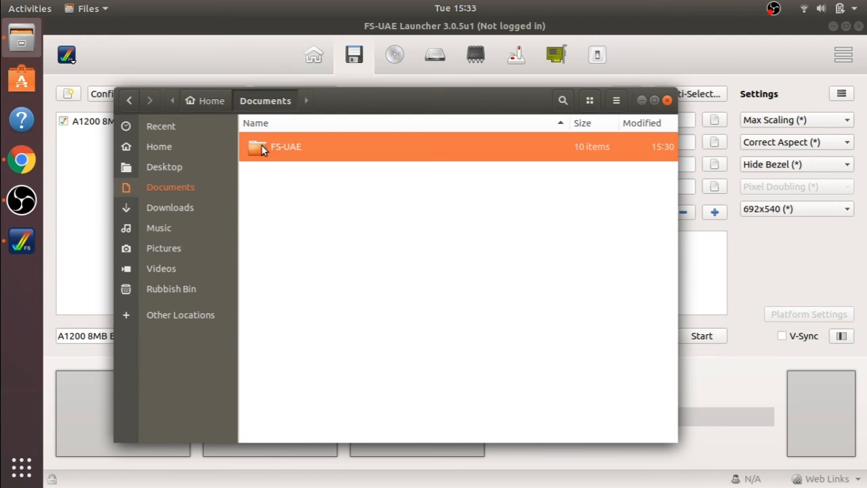
double_click(294, 301)
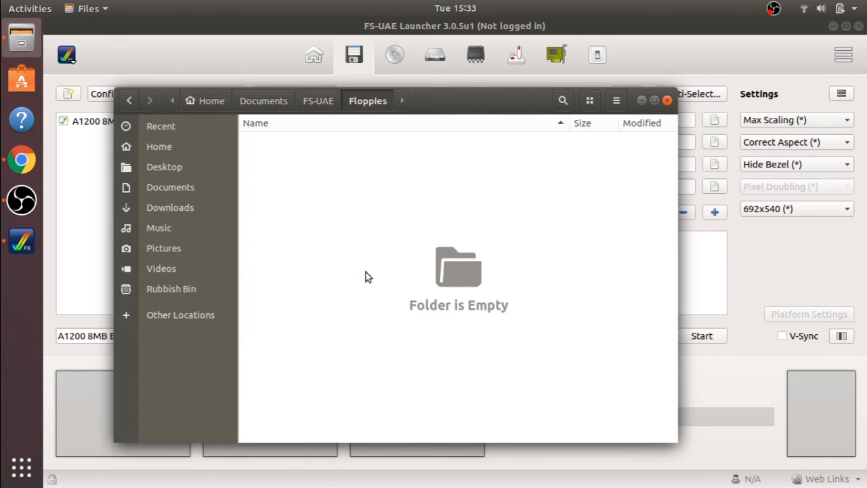
key(ctrl+v)
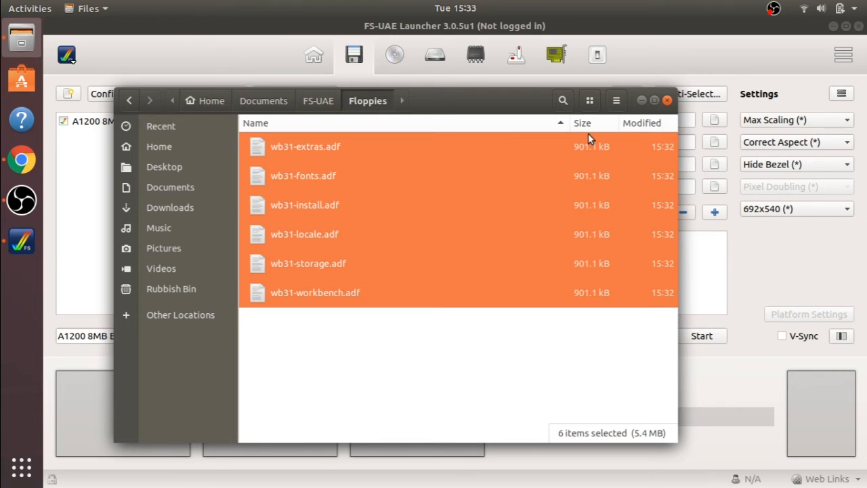
click(670, 47)
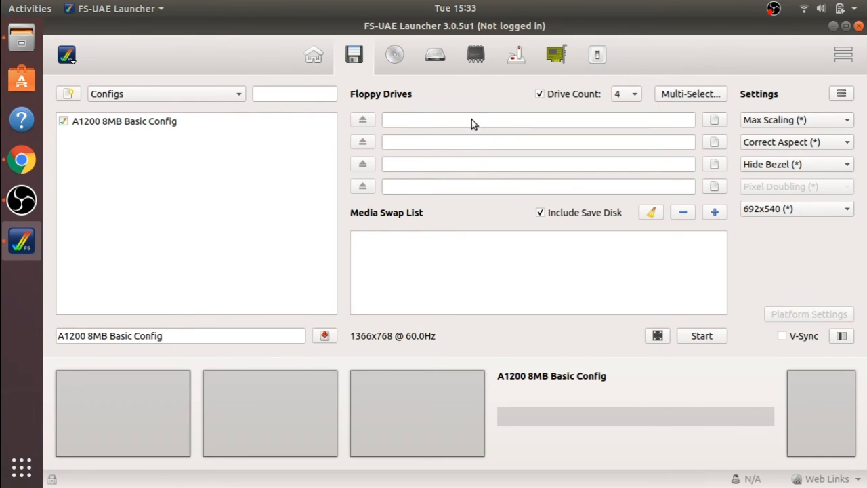
- Add all six wb31 .adf images from the Floppies folder to the Media Swap List
click(722, 211)
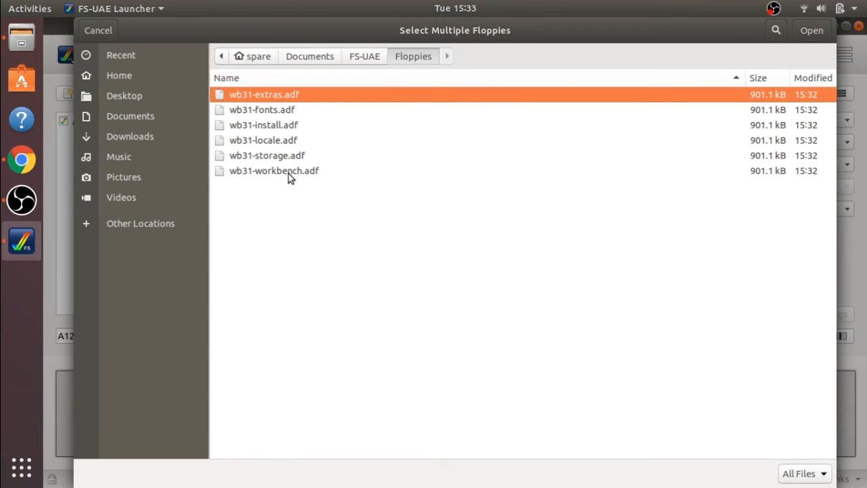
shift+click(290, 178)
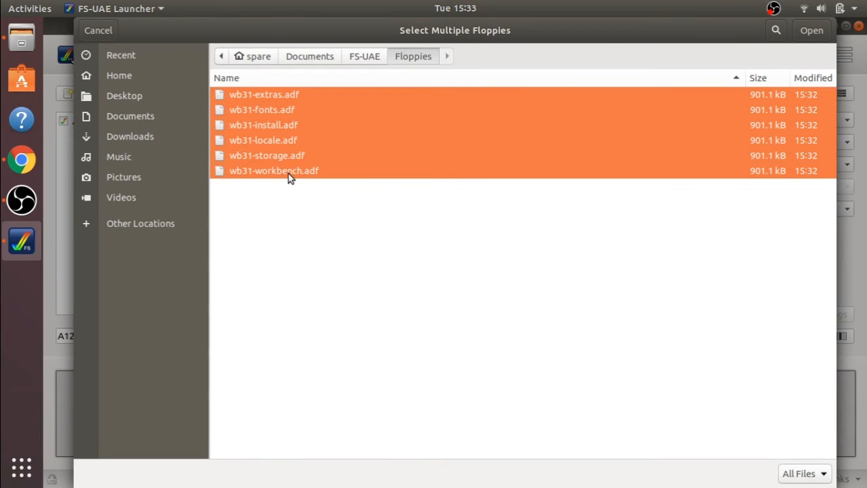
click(811, 30)
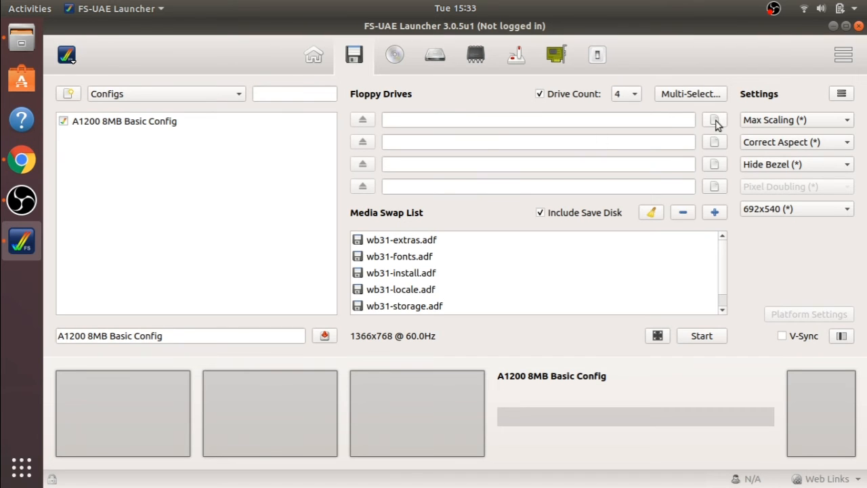
- Insert wb31-install.adf into the first floppy drive and wb31-workbench.adf into the second
click(438, 242)
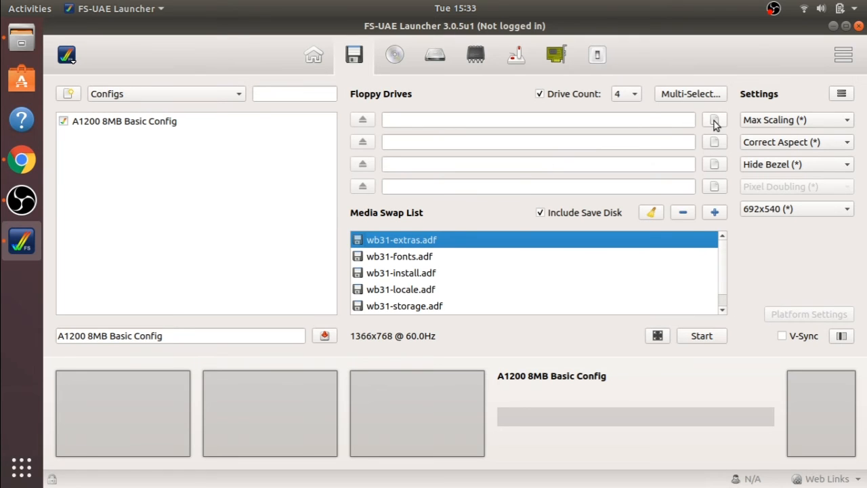
click(558, 273)
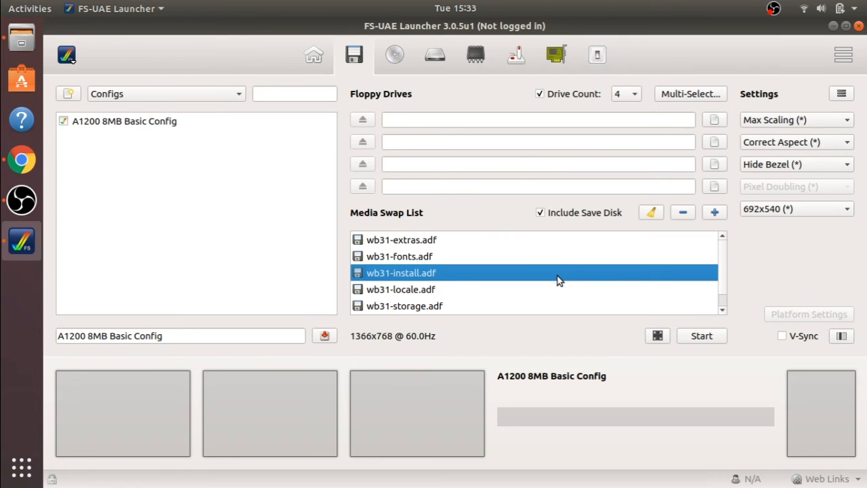
click(715, 121)
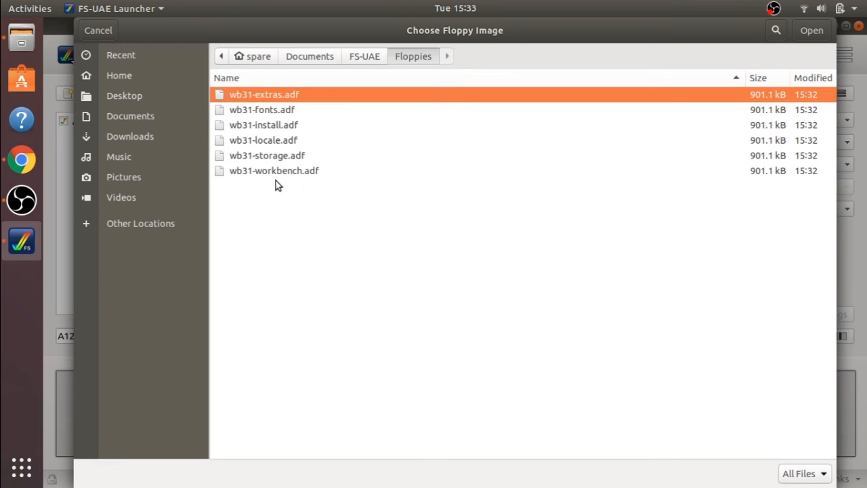
double_click(264, 126)
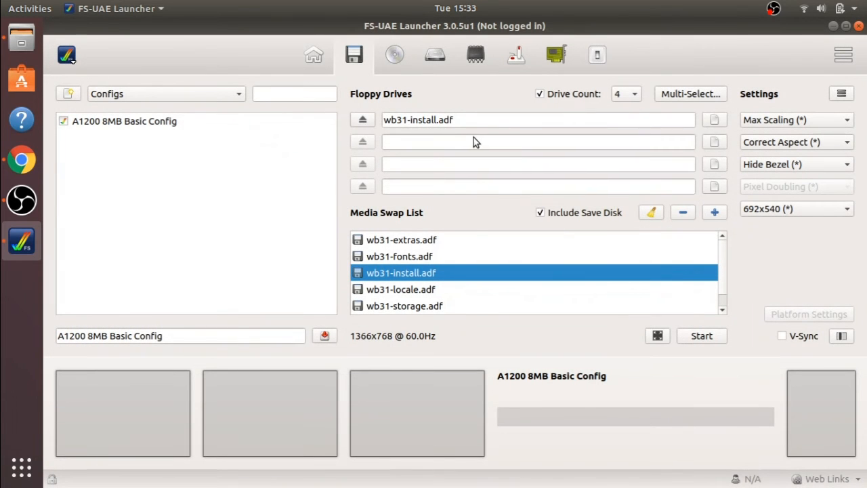
click(714, 141)
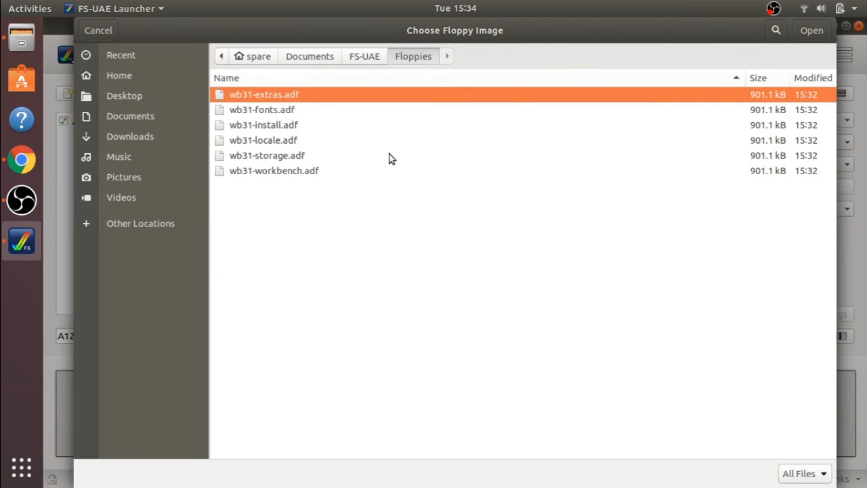
double_click(302, 172)
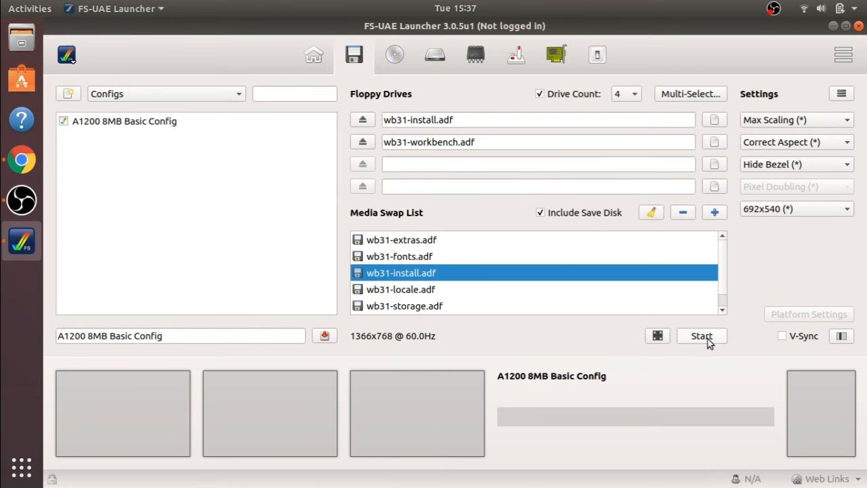
- Start the A1200 8MB Basic Config emulation in a window
click(656, 339)
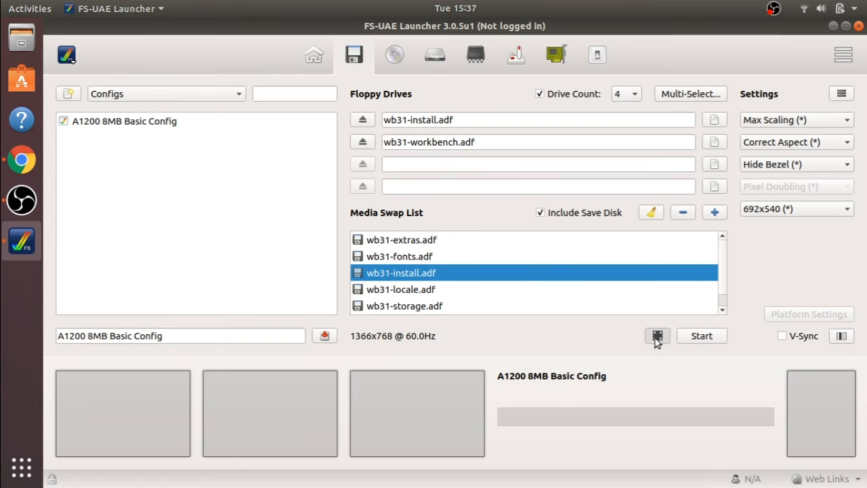
click(703, 341)
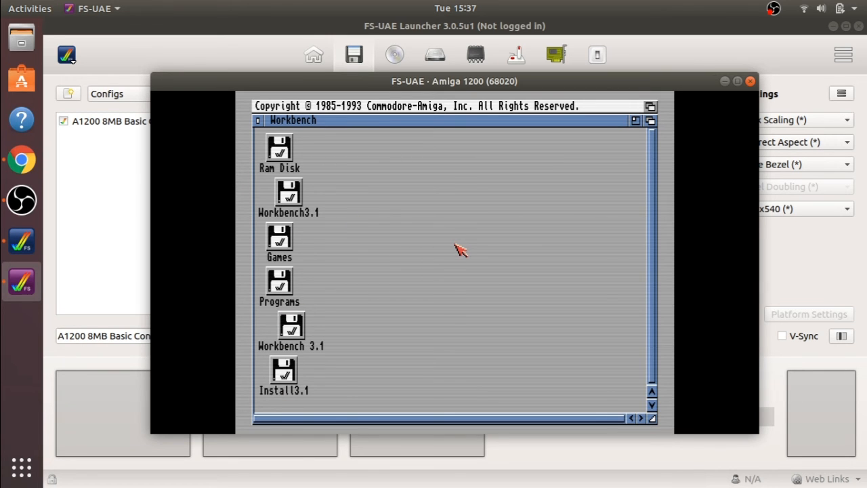
- Eject the wb31-install.adf disk from DF0 through the emulator's removable media options
key(F12)
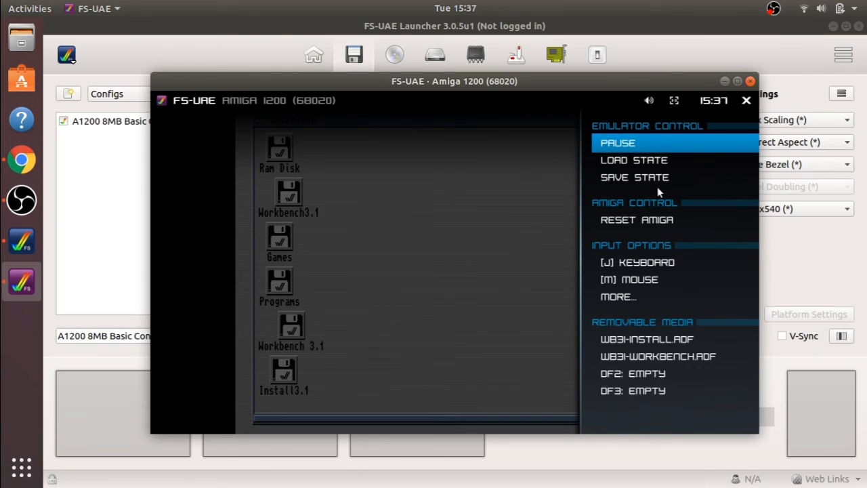
key(Down)
key(Down)
key(Down)
key(Down)
key(Down)
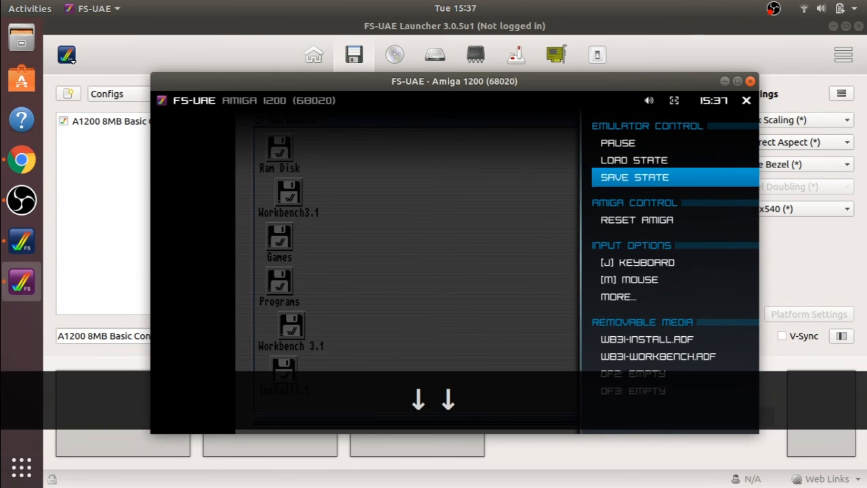
key(Down)
key(Down)
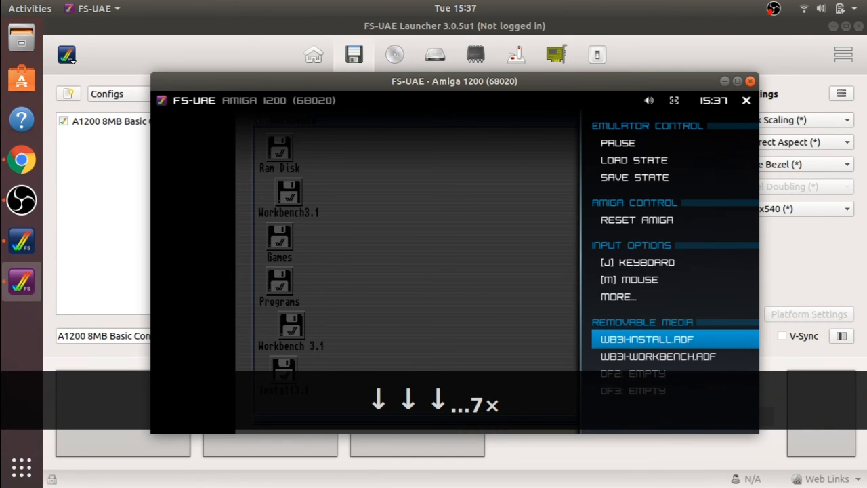
key(Return)
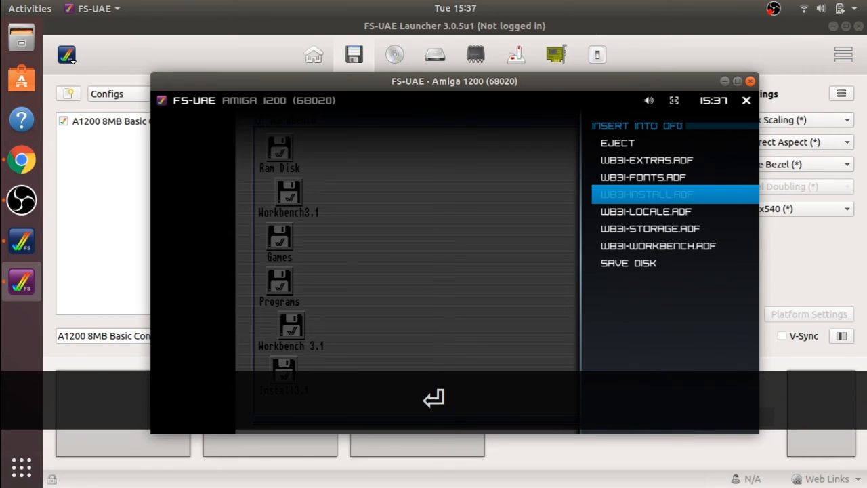
key(Up)
key(Up)
key(Up)
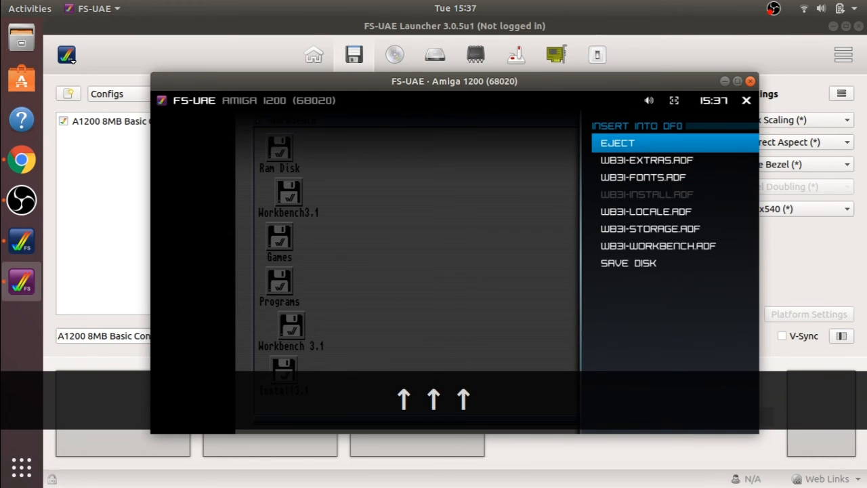
key(Return)
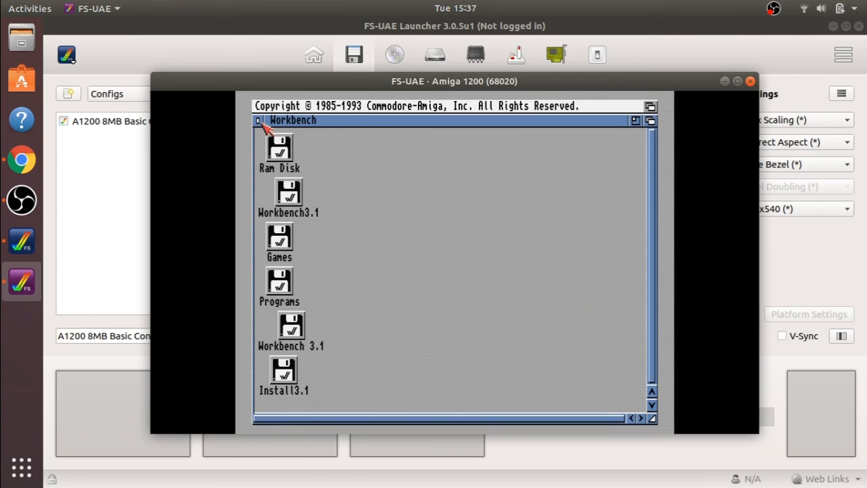
- Redraw everything on the Workbench screen with Redraw All
right_click(314, 105)
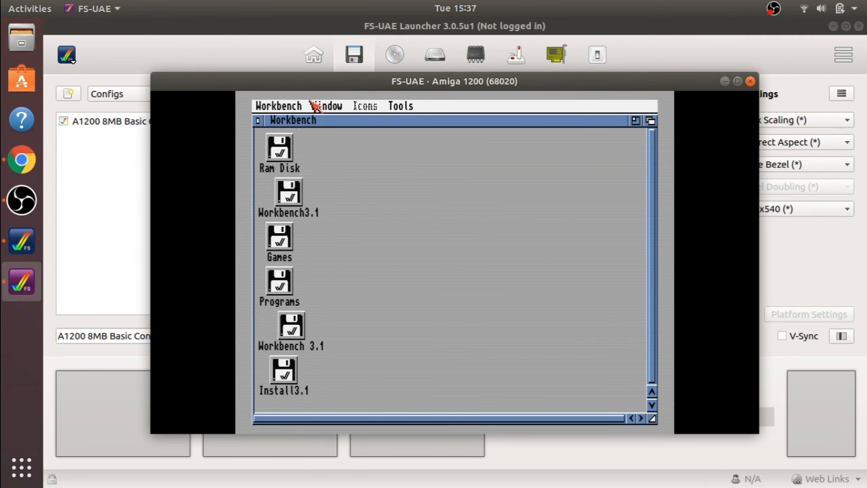
mouse_move(285, 103)
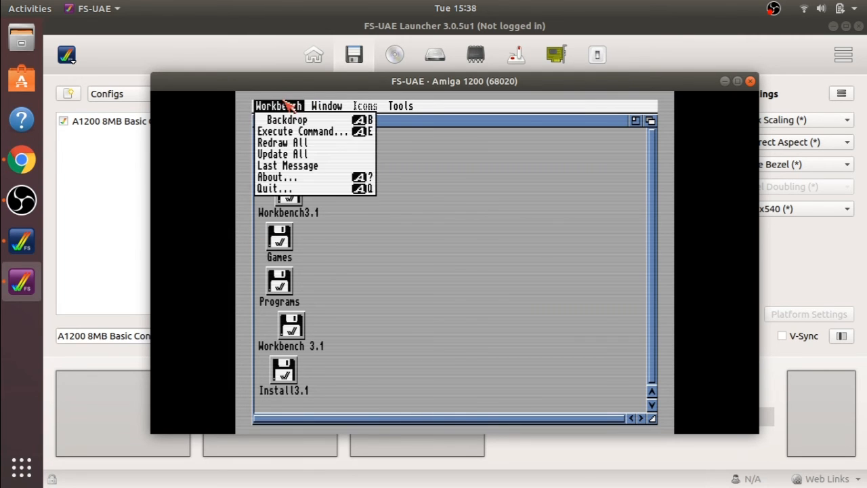
right_click(296, 143)
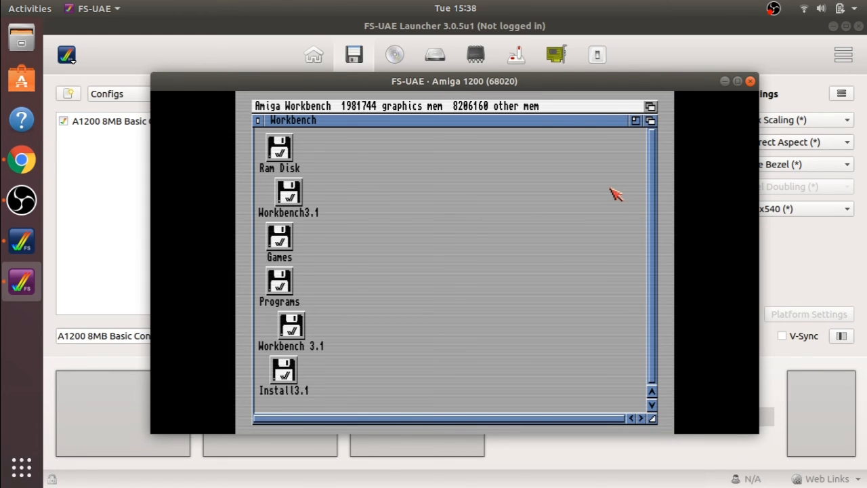
- Eject the wb31-workbench.adf disk from DF1 through the emulator's removable media options
key(F12)
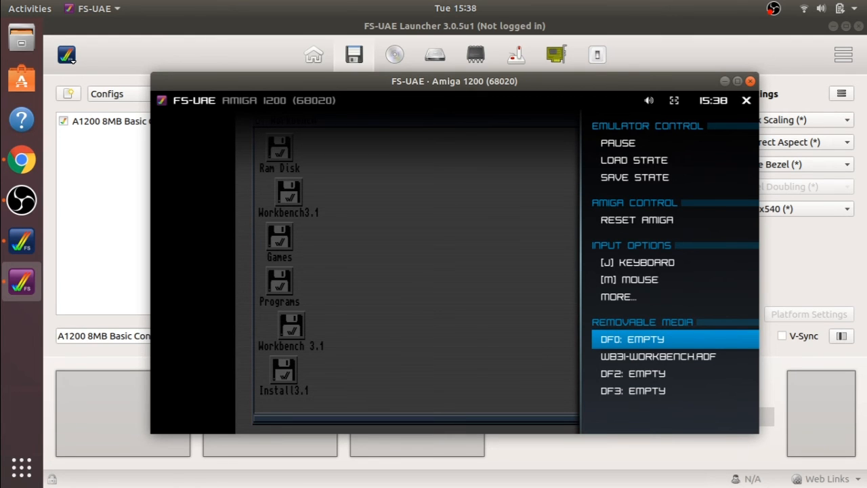
key(Down)
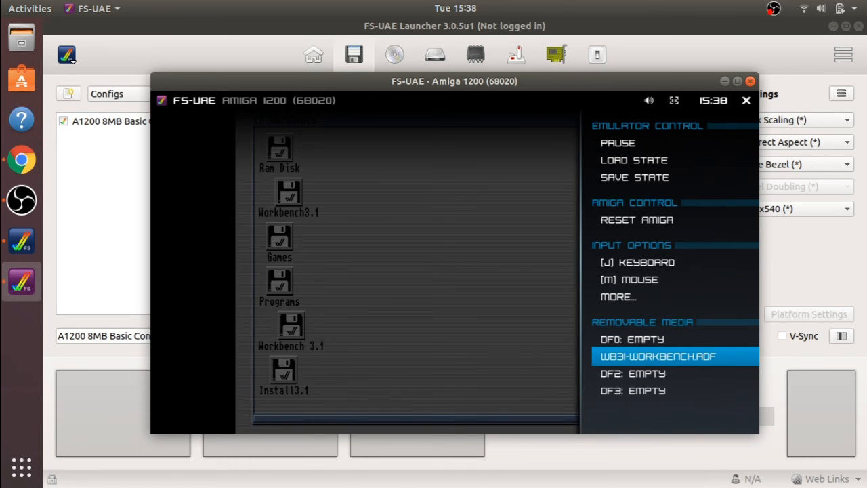
key(Return)
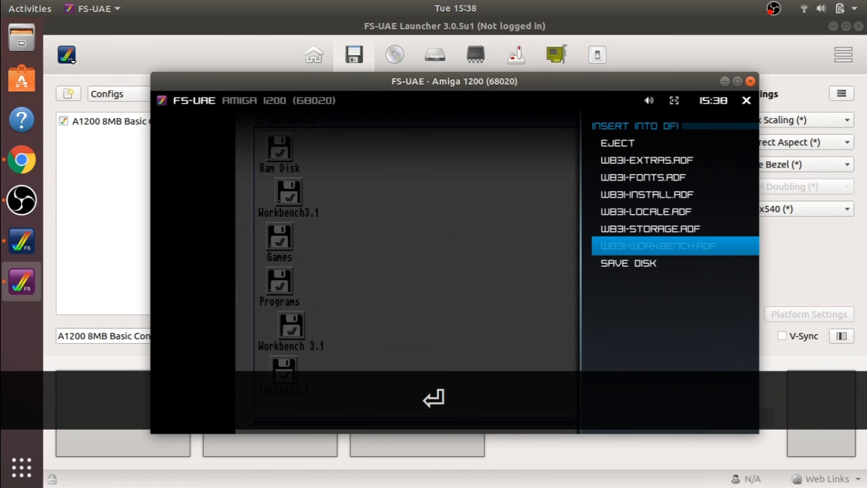
key(Up)
key(Up)
key(Up)
key(Up)
key(Up)
key(Up)
key(Return)
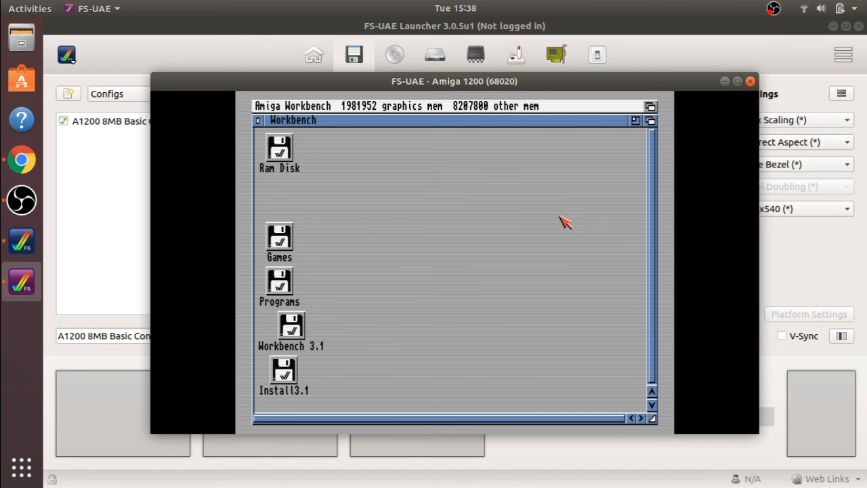
- Examine the disk images offered for DF0 and compare them with the launcher's media swap list
key(F12)
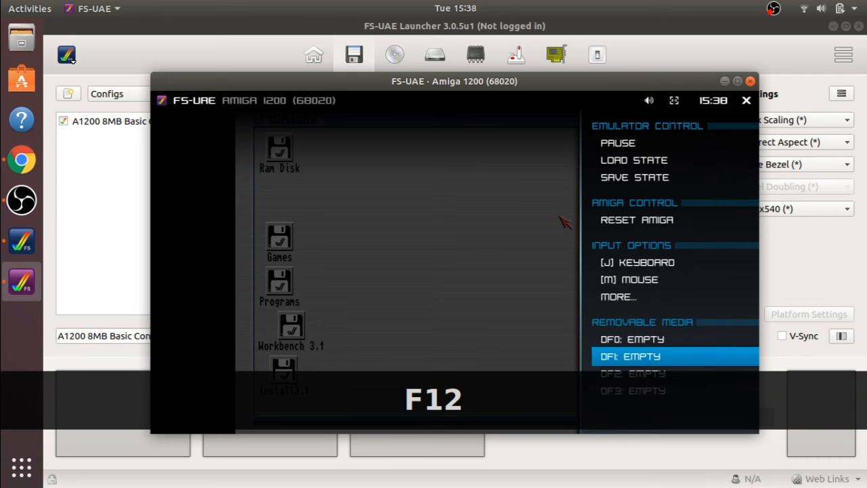
key(Up)
key(Return)
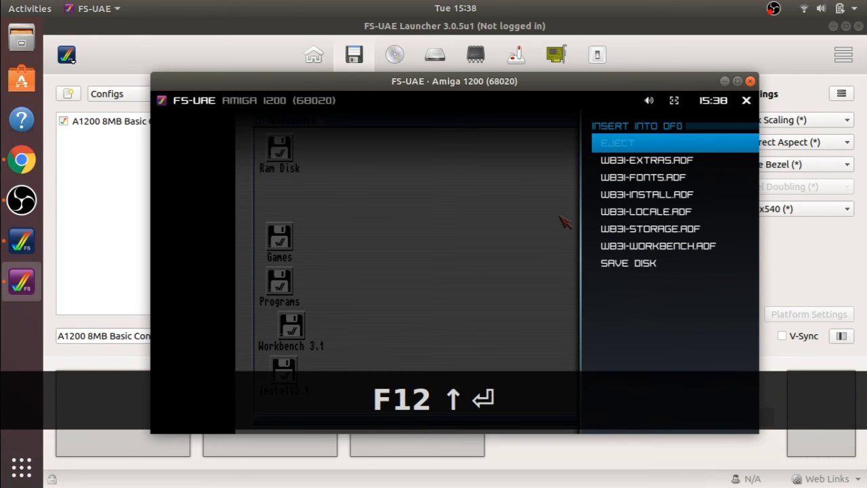
key(Down)
key(Down)
key(Down)
key(Down)
key(Down)
key(Down)
key(Up)
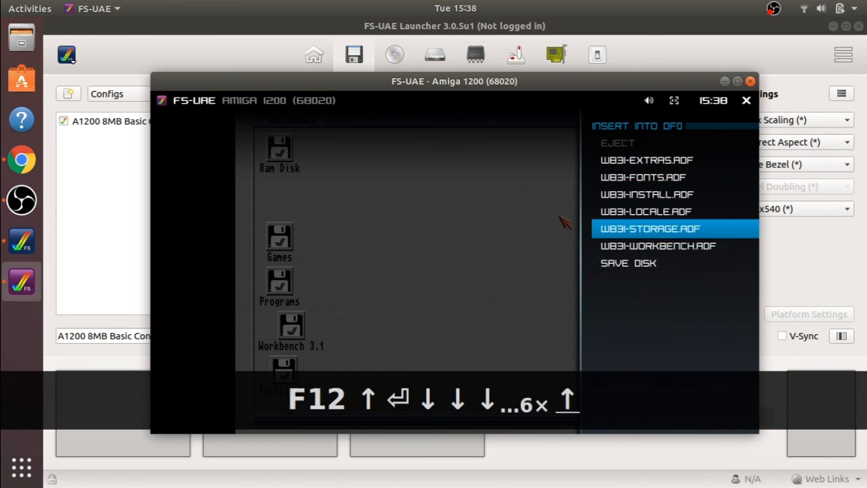
key(Up)
key(Up)
key(Up)
key(Up)
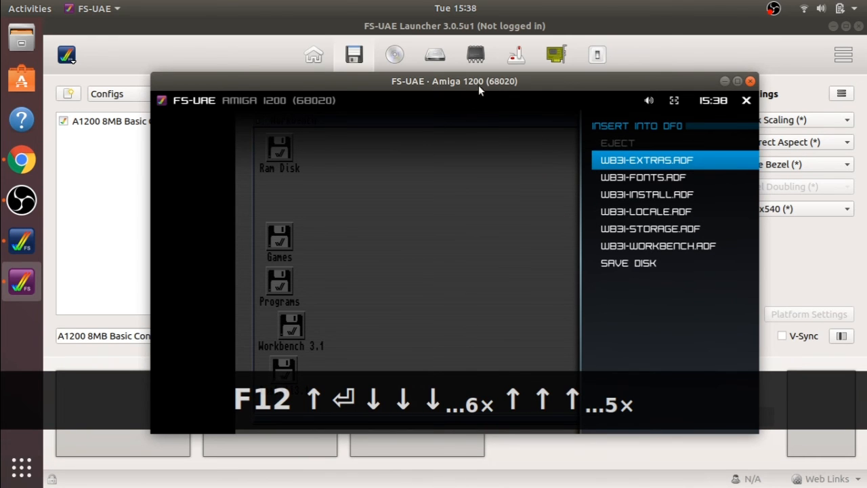
drag(494, 83, 396, 373)
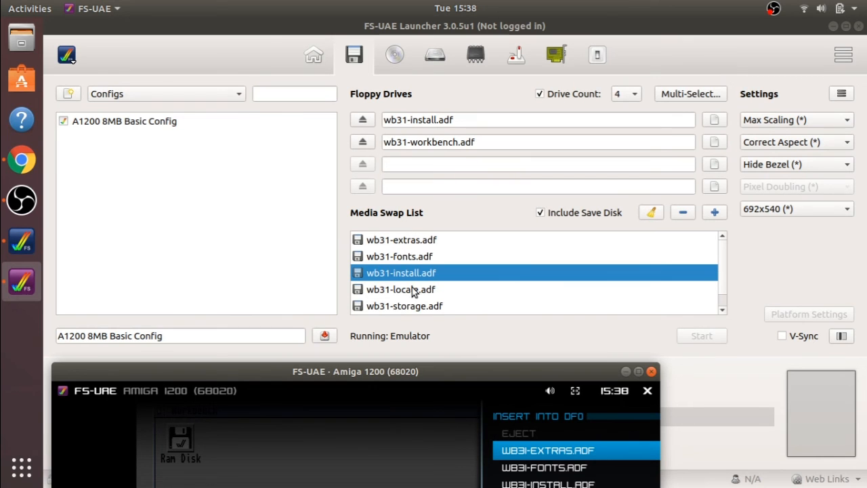
drag(463, 374, 538, 96)
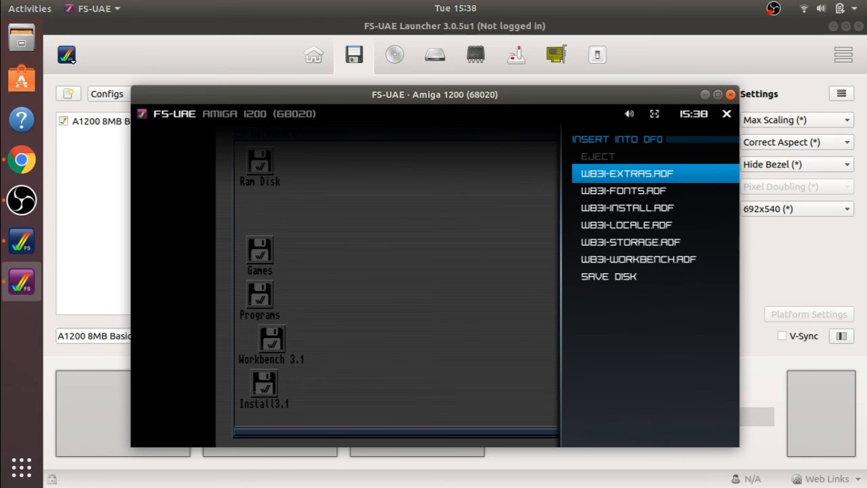
- Quit the running emulation and return to the launcher
key(Up)
key(Up)
key(Return)
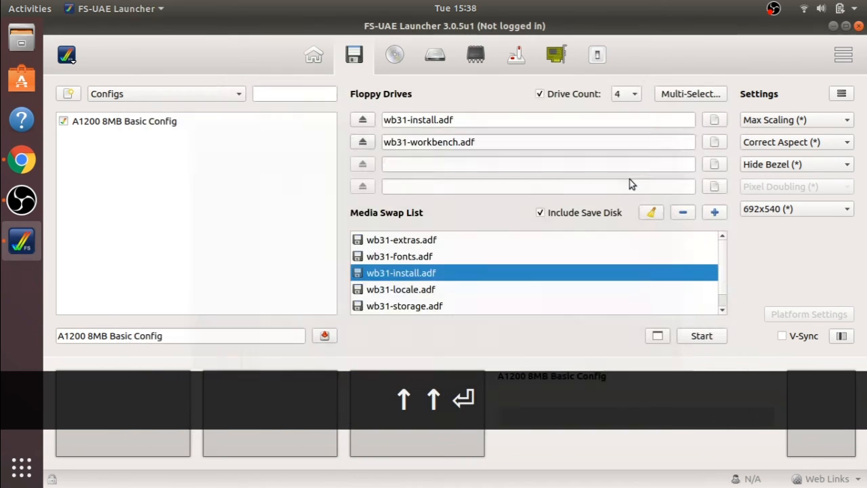
- Enable the empty floppy drive volume option in the additional configuration, set it to 0, and start the emulation
click(482, 61)
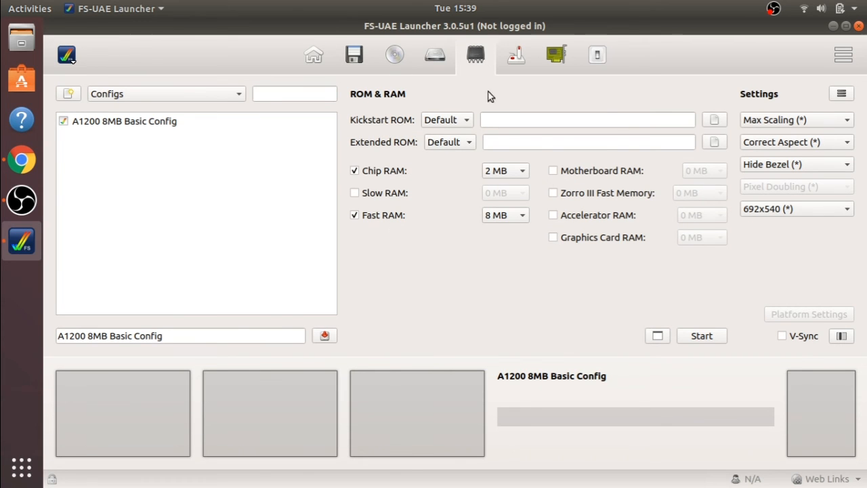
click(581, 55)
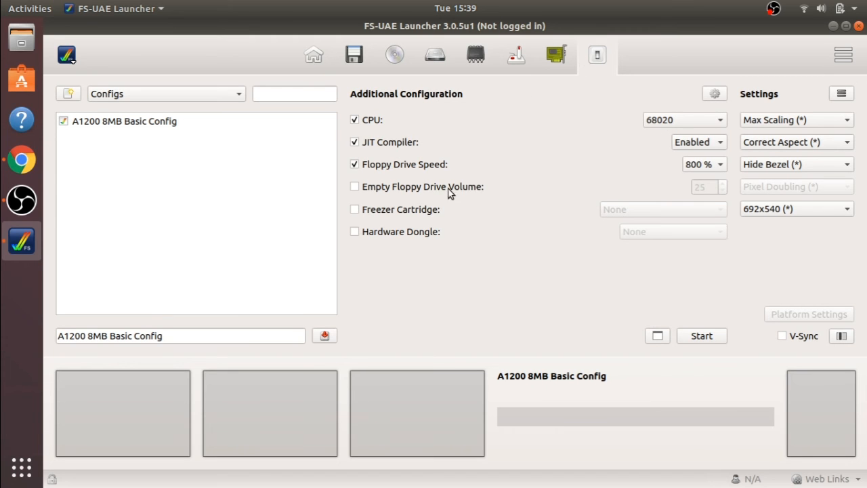
click(360, 192)
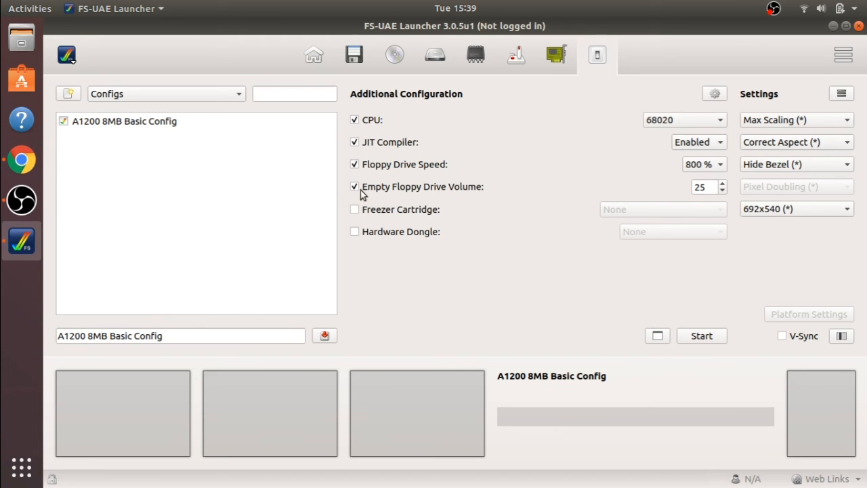
click(709, 187)
click(723, 190)
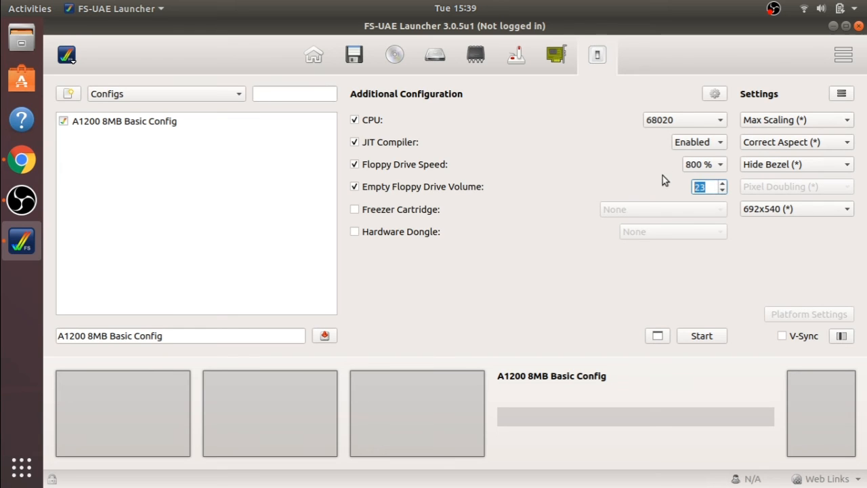
text(0)
click(705, 336)
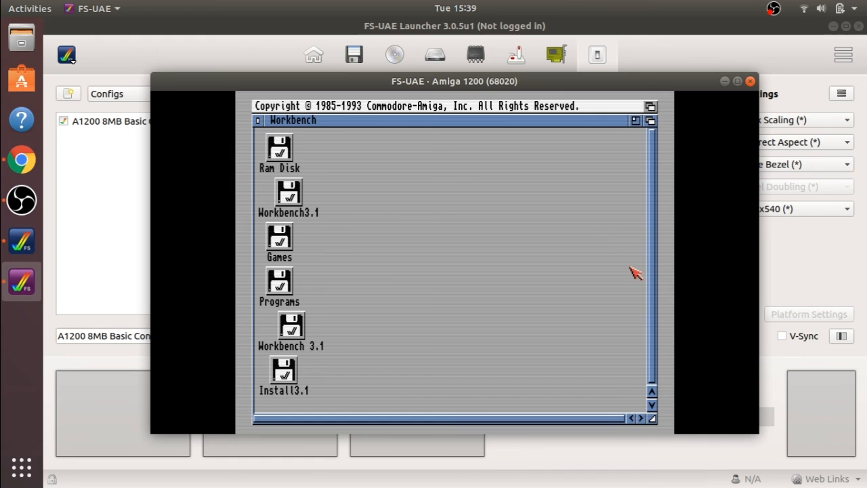
- Eject wb31-install.adf from DF0 in the restarted emulation
key(F12)
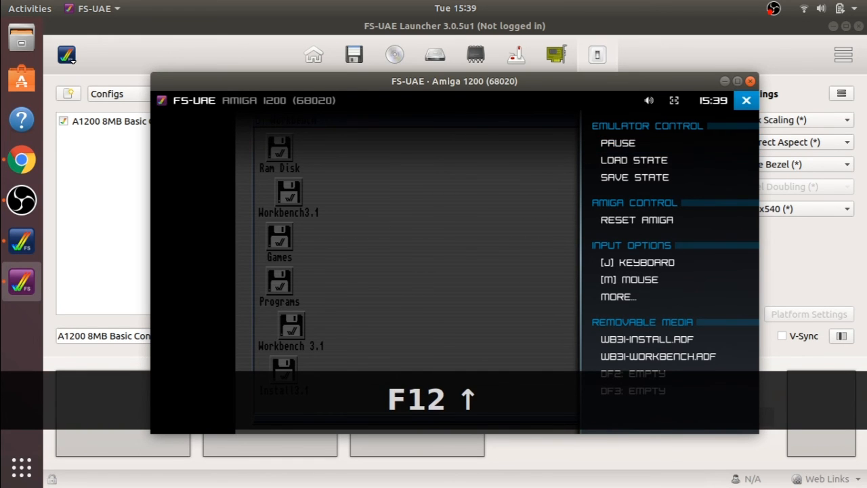
key(Down)
key(Down)
key(Down)
key(Down)
key(Down)
key(Down)
key(Down)
key(Down)
key(Down)
key(Down)
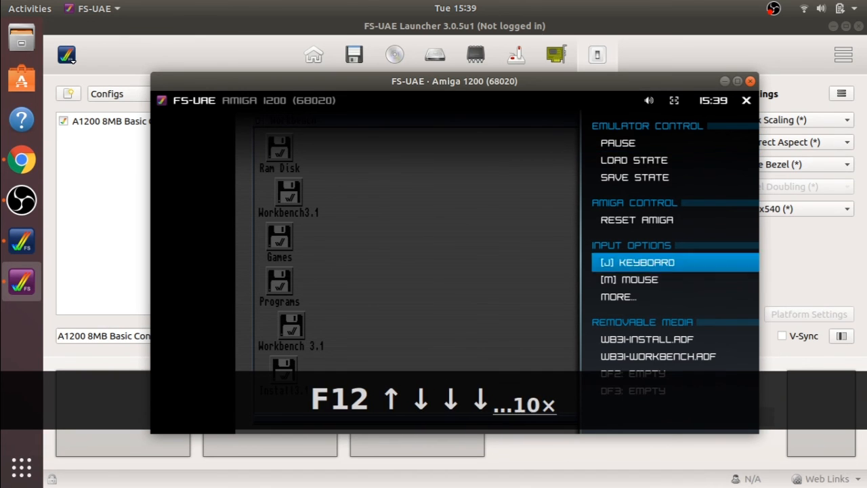
key(Down)
key(Down)
key(Return)
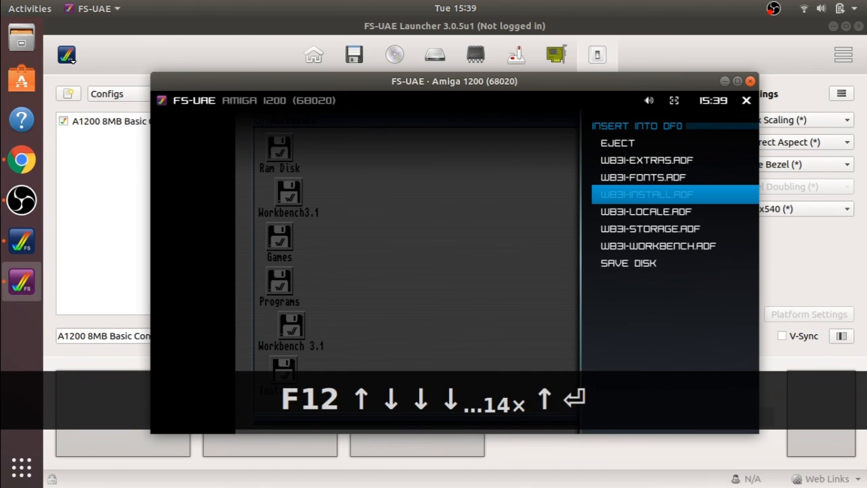
key(Up)
key(Up)
key(Up)
key(Return)
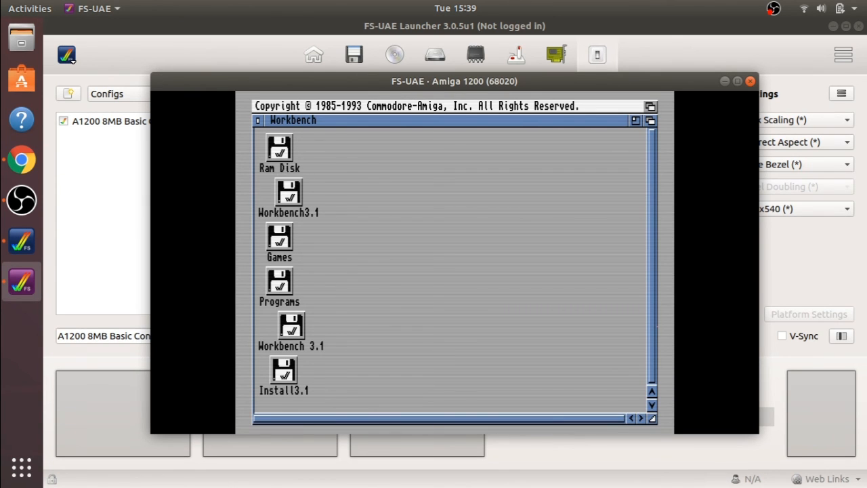
- Eject wb31-workbench.adf from DF1 so that both used floppy drives are empty
key(F12)
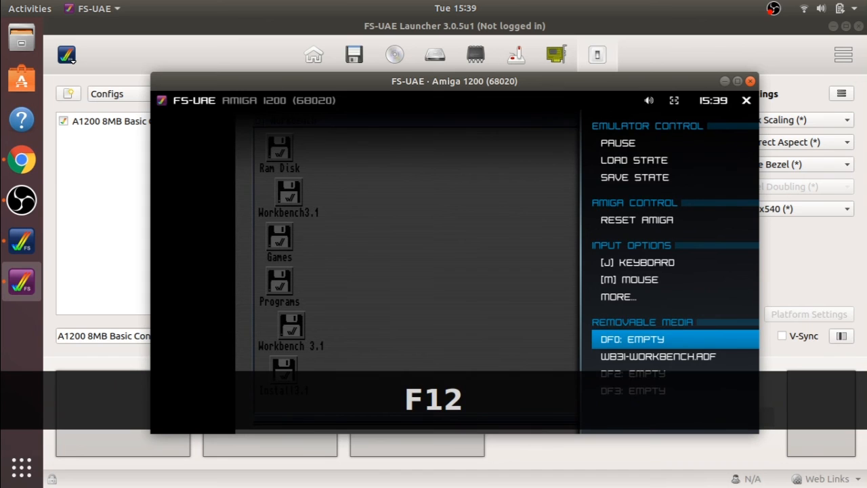
key(Down)
key(Return)
key(Up)
key(Up)
key(Up)
key(Up)
key(Up)
key(Up)
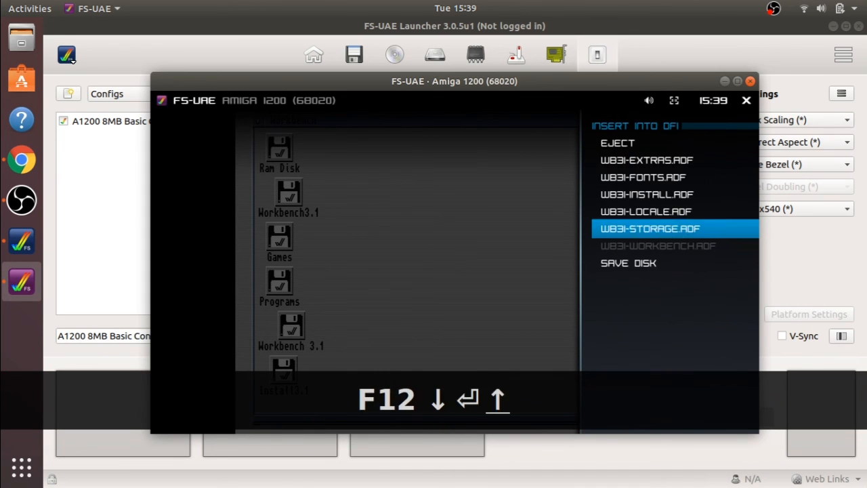
key(Return)
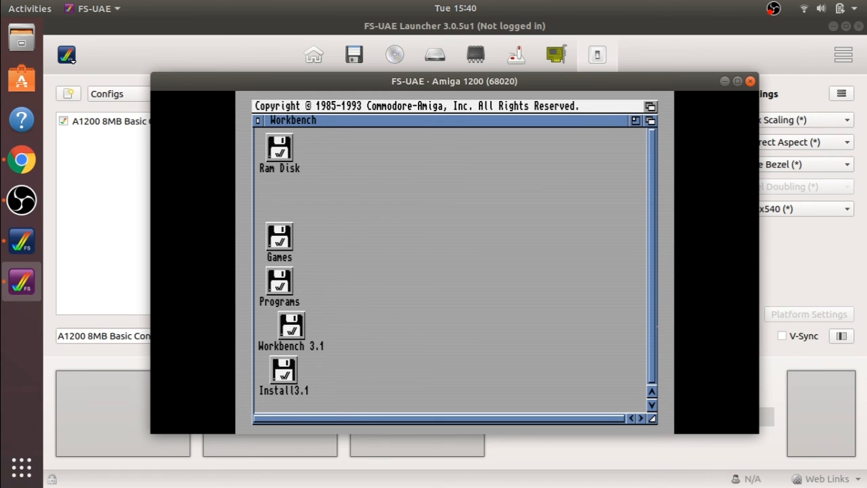
- Close the Amiga 1200 emulation from the emulator's own menu
key(F12)
key(Up)
key(Up)
key(Up)
key(Up)
key(Up)
key(Up)
key(Up)
key(Up)
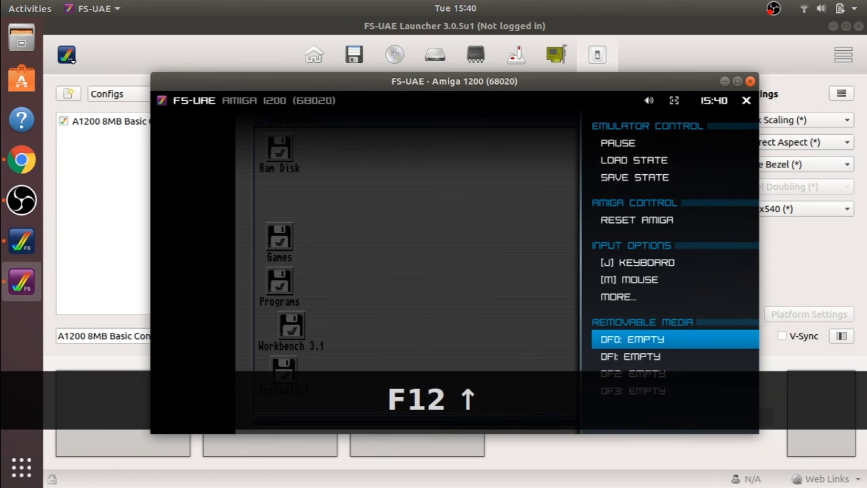
key(Up)
key(Up)
key(Up)
key(Up)
key(Up)
key(Up)
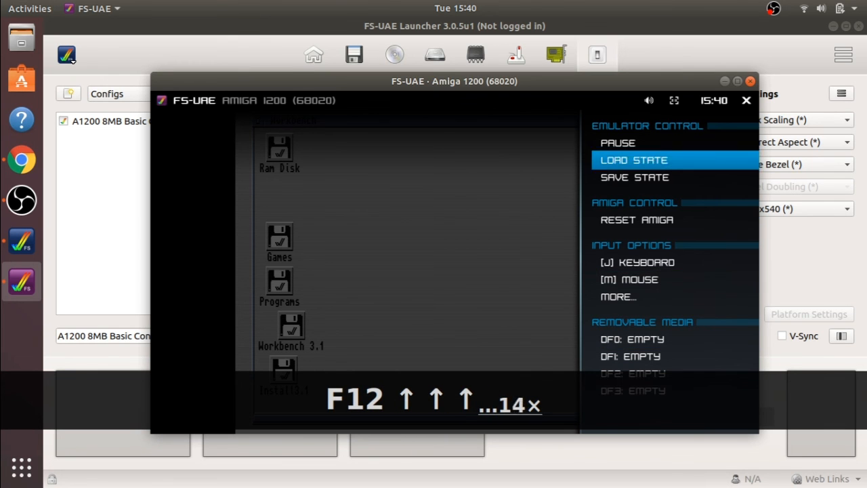
key(Up)
key(Up)
key(Up)
key(Return)
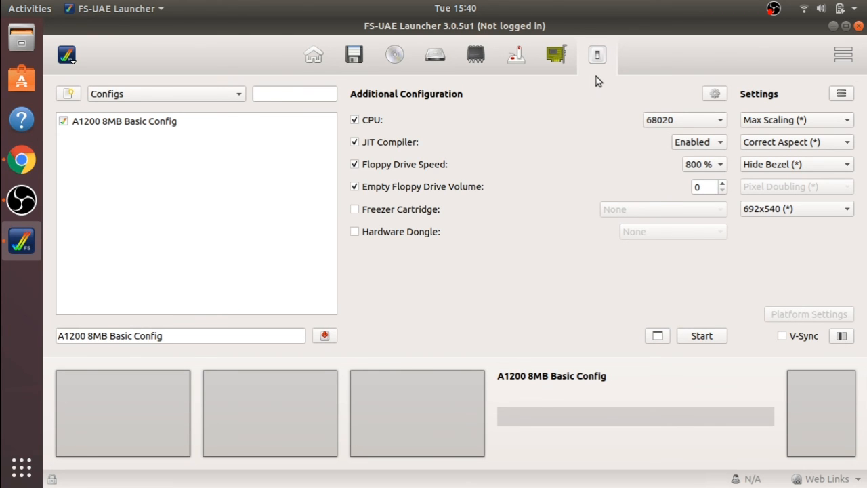
- Set the floppy drive speed to Turbo and start the A1200 8MB Basic Config emulation
click(695, 164)
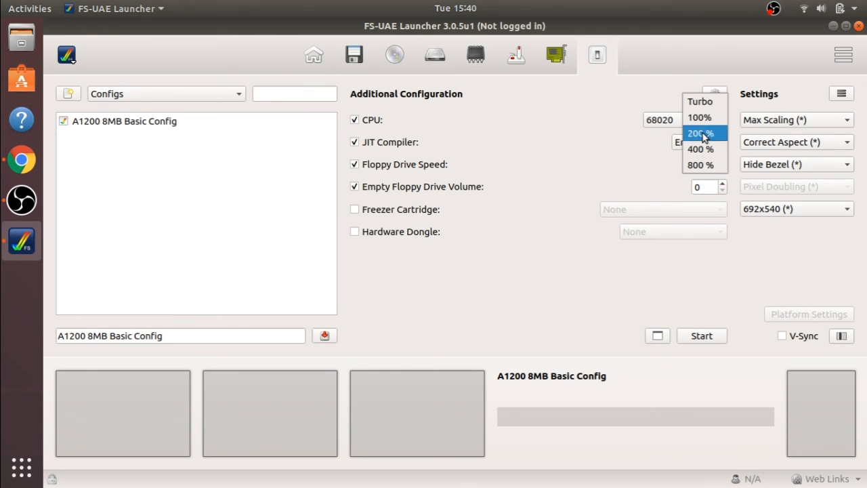
click(701, 103)
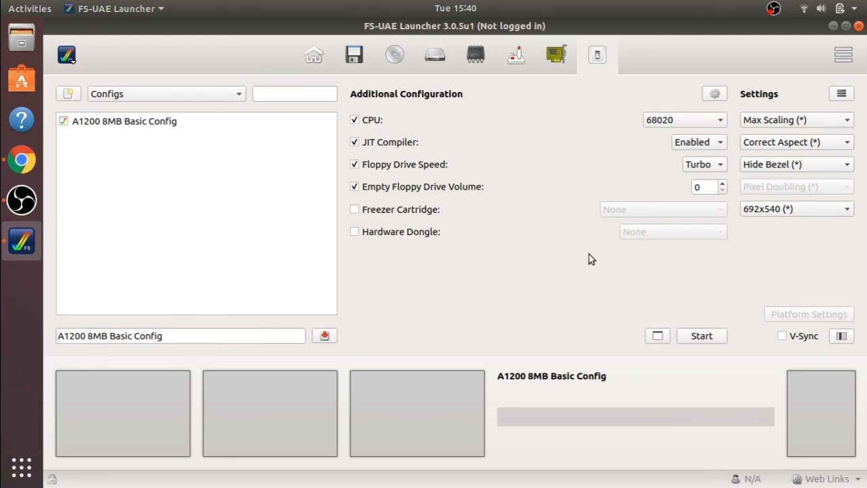
click(708, 336)
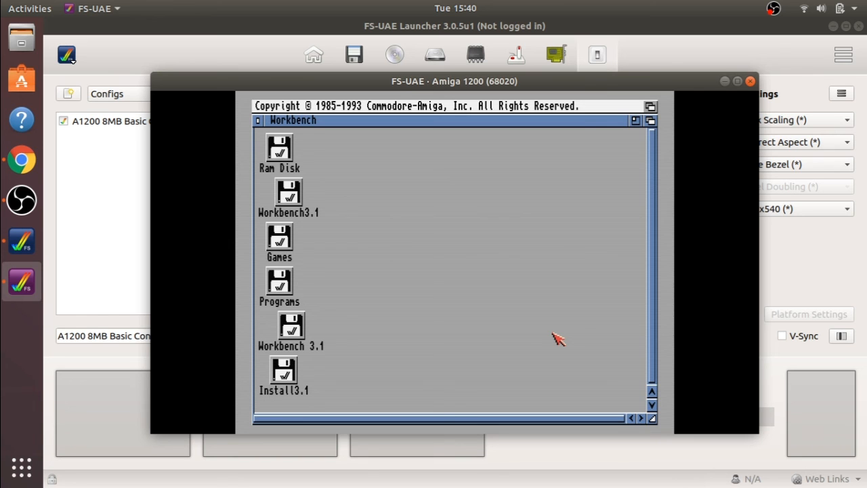
- Eject the wb31-install.adf disk from DF0 in the emulation
key(F12)
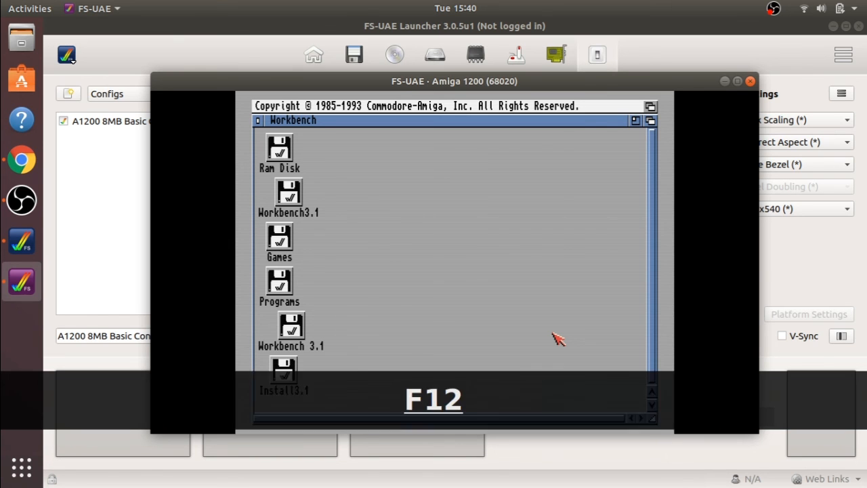
key(Up)
key(Down)
key(Down)
key(Down)
key(Down)
key(Down)
key(Down)
key(Down)
key(Down)
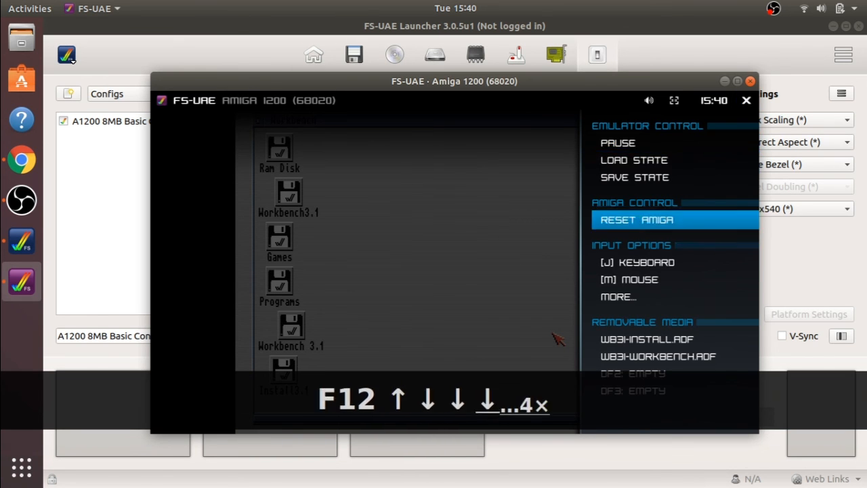
key(Return)
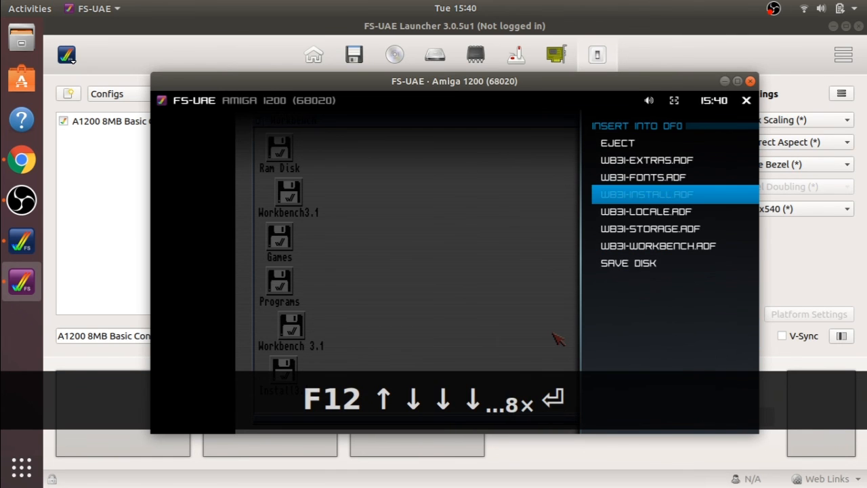
key(Up)
key(Up)
key(Up)
key(Return)
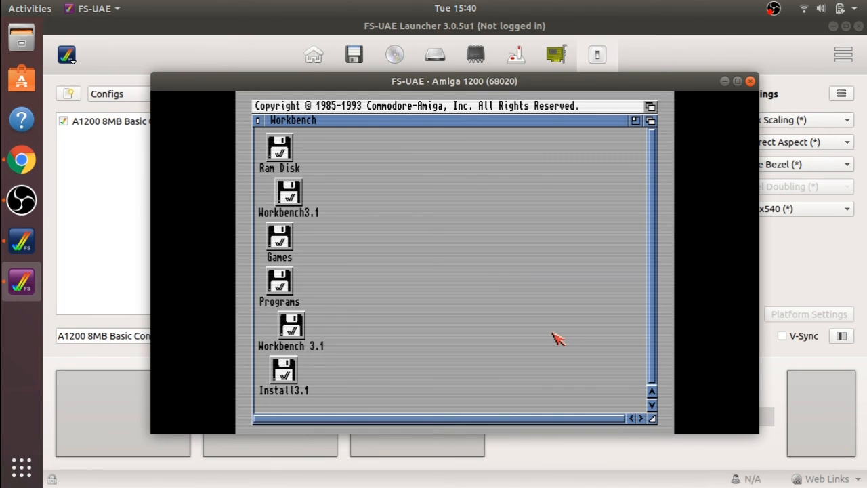
- Eject the wb31-workbench.adf disk from DF1 in the running emulation
key(F12)
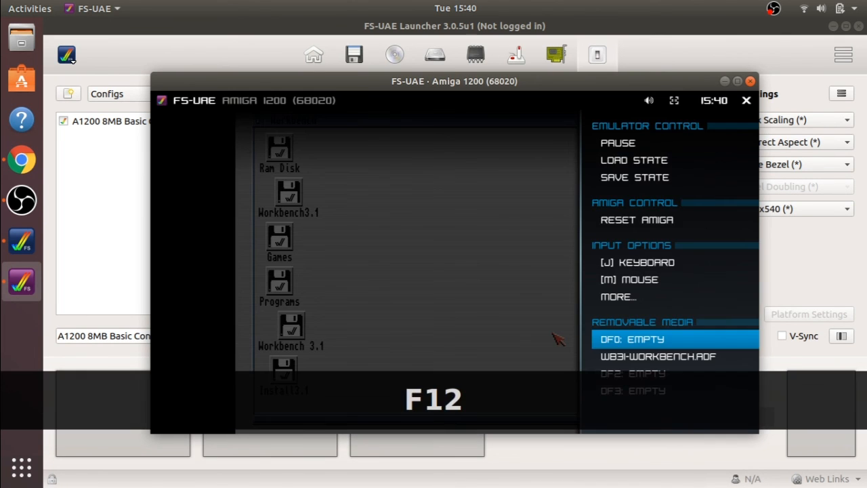
key(Down)
key(Return)
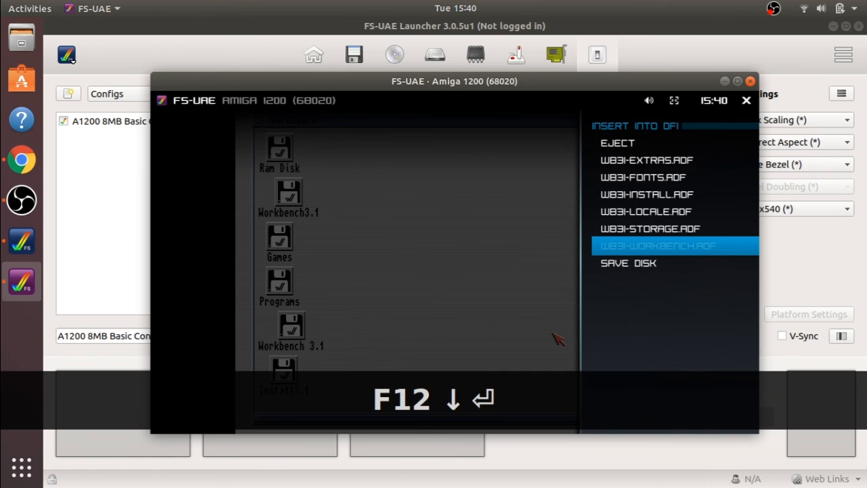
key(Up)
key(Up)
key(Up)
key(Up)
key(Up)
key(Up)
key(Return)
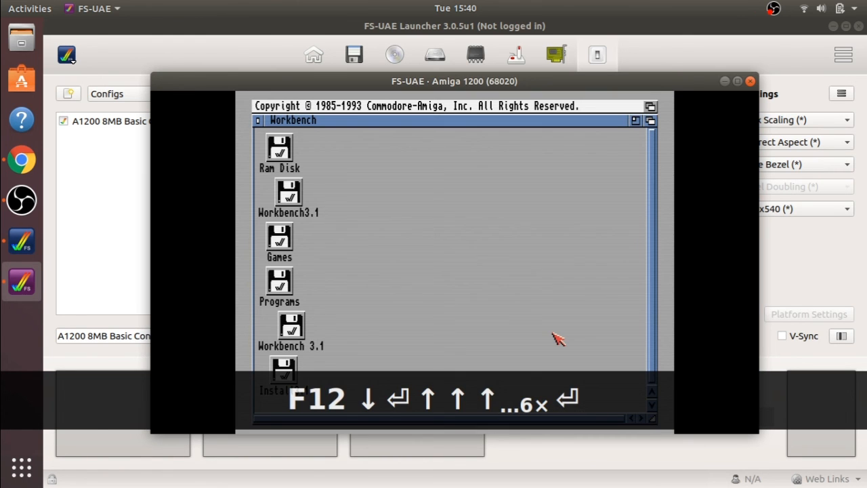
- Insert wb31-storage.adf into DF0 and open the DOSDrivers drawer on the Storage3.1 disk
key(F12)
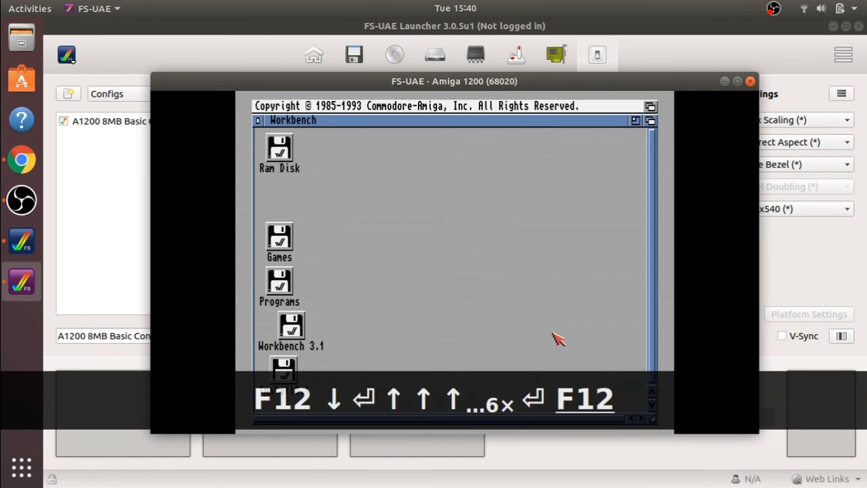
key(Up)
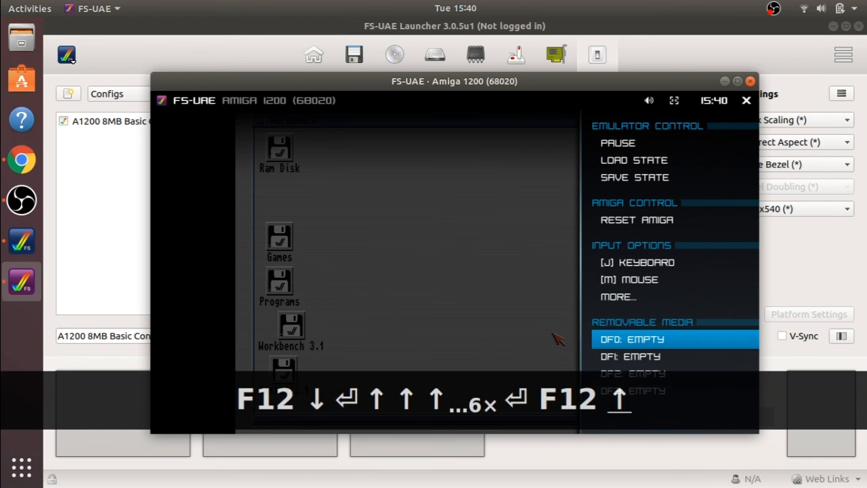
key(Return)
key(Down)
key(Down)
key(Down)
key(Down)
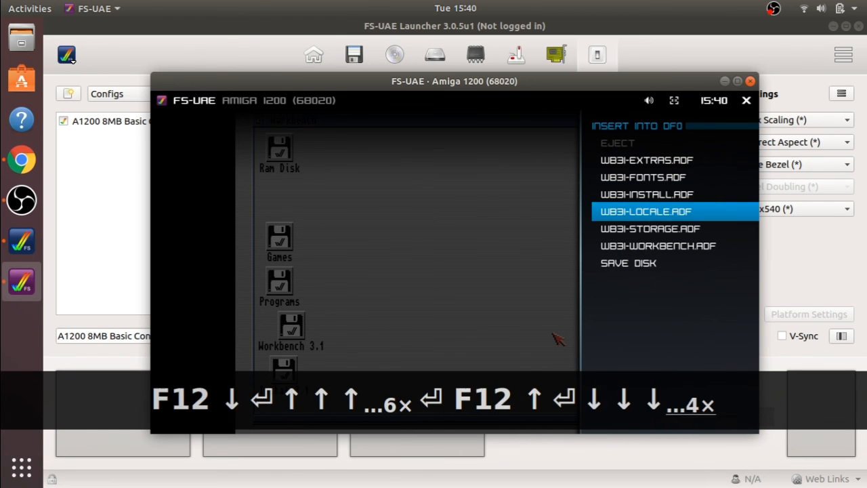
key(Down)
key(Return)
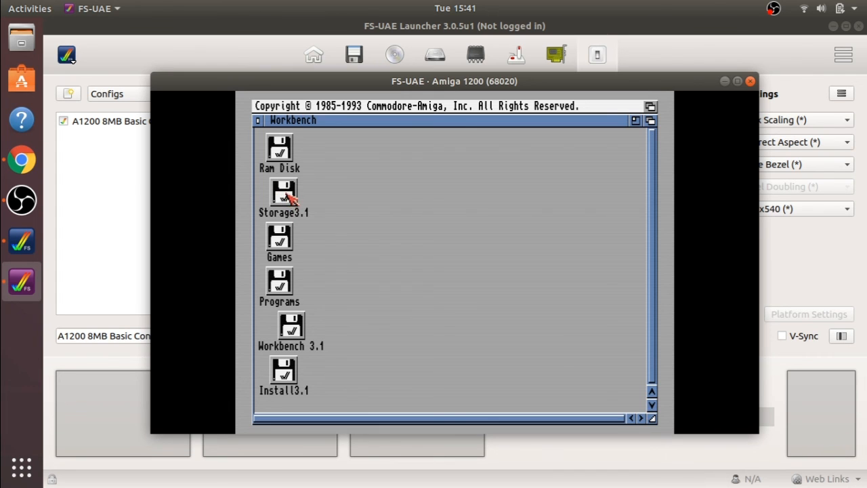
double_click(288, 196)
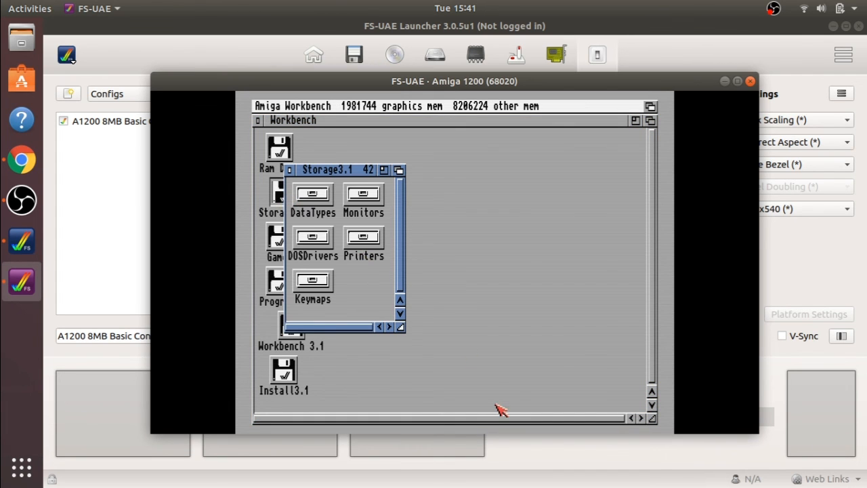
double_click(323, 233)
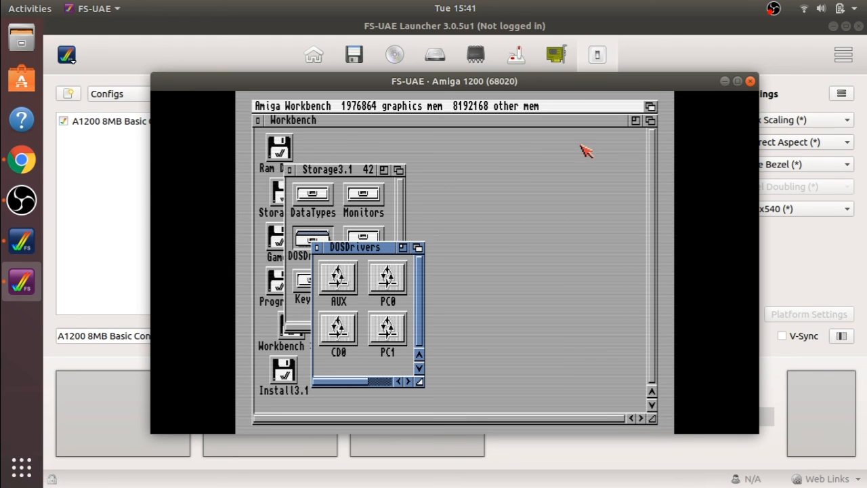
- Quit the running Amiga 1200 emulation through the emulator's own menu and return to the launcher
key(F12)
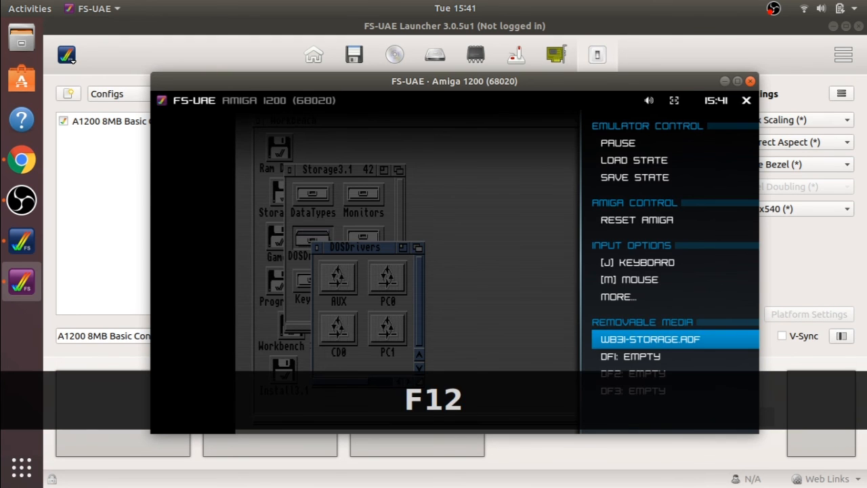
key(Down)
key(Down)
key(Down)
key(Up)
key(Up)
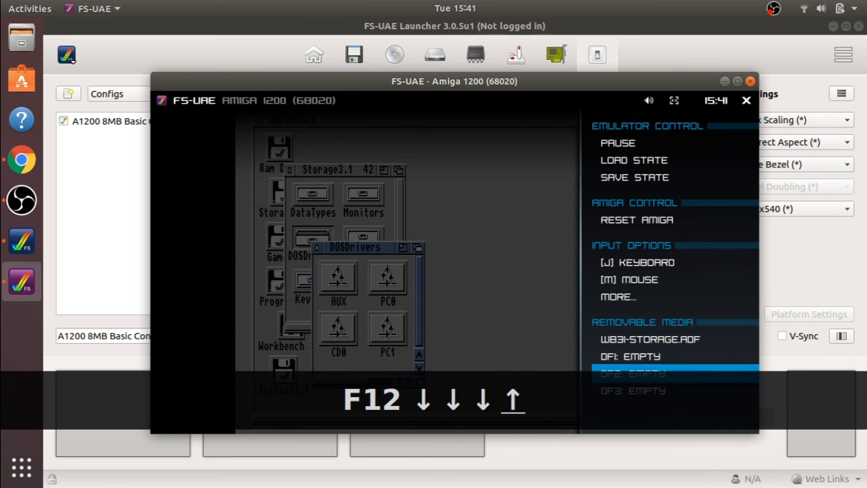
key(Up)
key(Up)
key(Up)
key(Up)
key(Up)
key(Up)
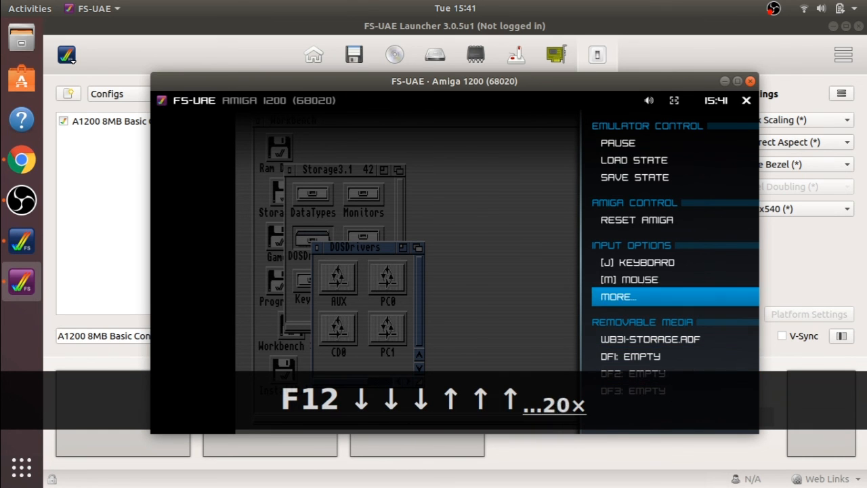
key(Up)
key(Up)
key(Up)
key(Up)
key(Return)
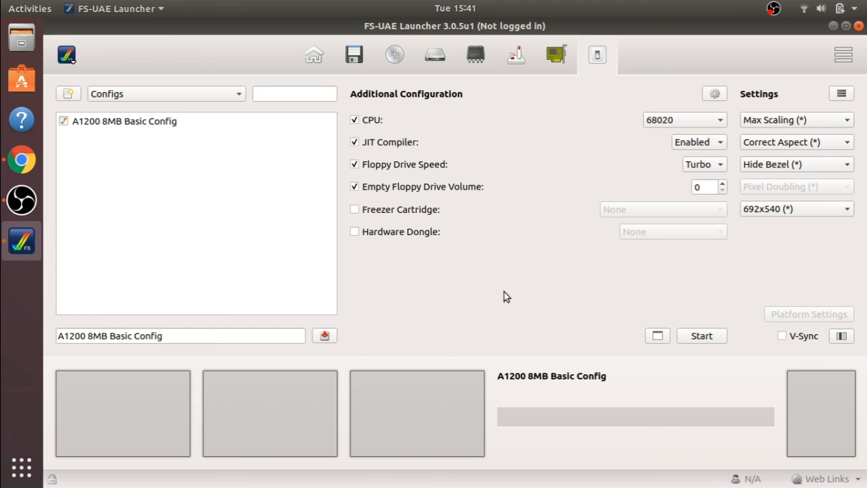
- Save the A1200 8MB Basic Config, and set its floppy drive speed to 800 %
click(354, 54)
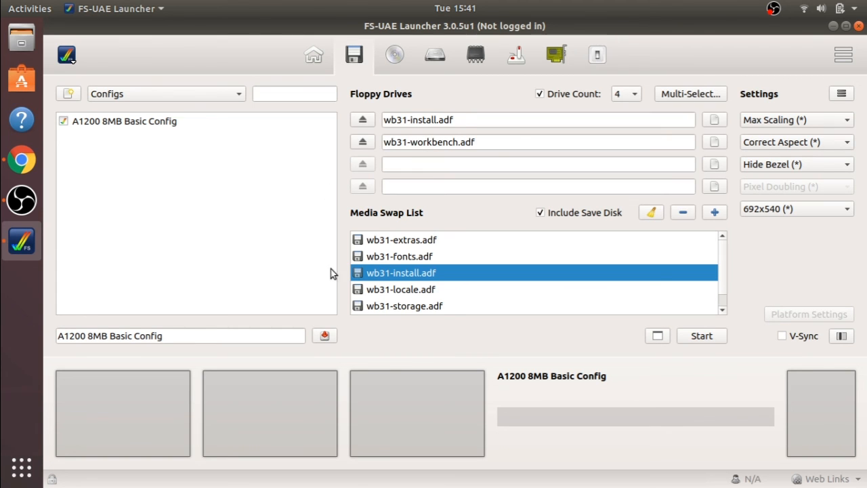
click(331, 338)
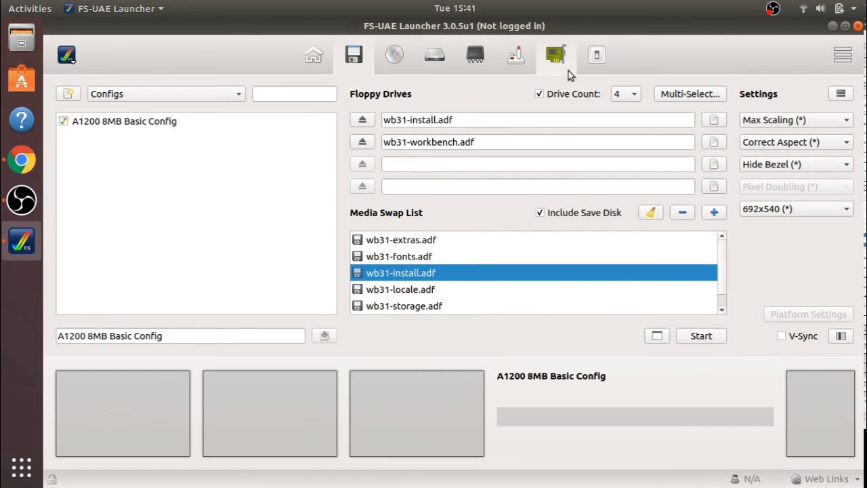
click(595, 56)
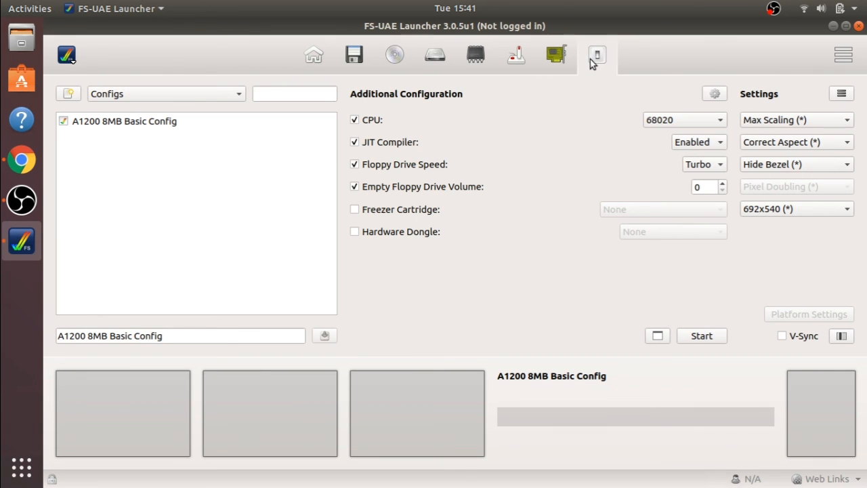
click(702, 170)
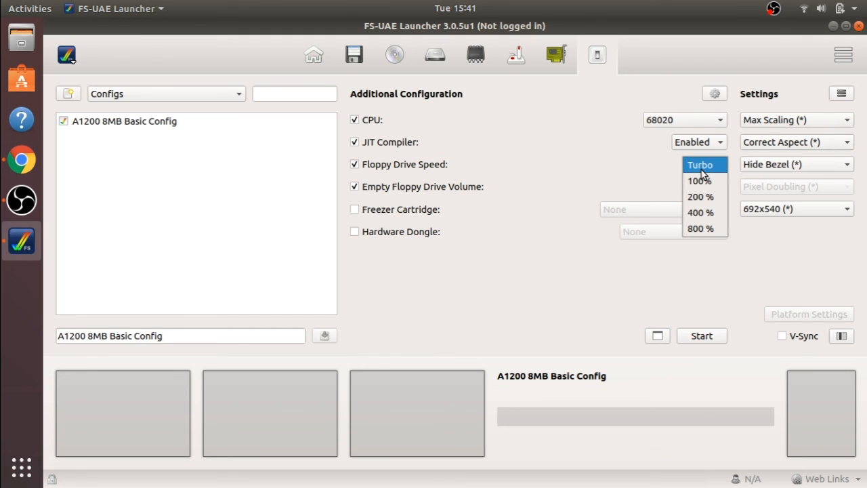
click(708, 229)
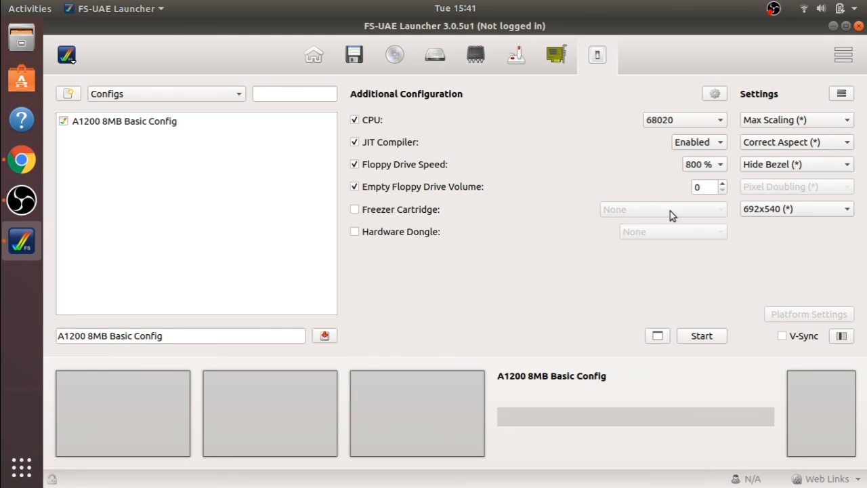